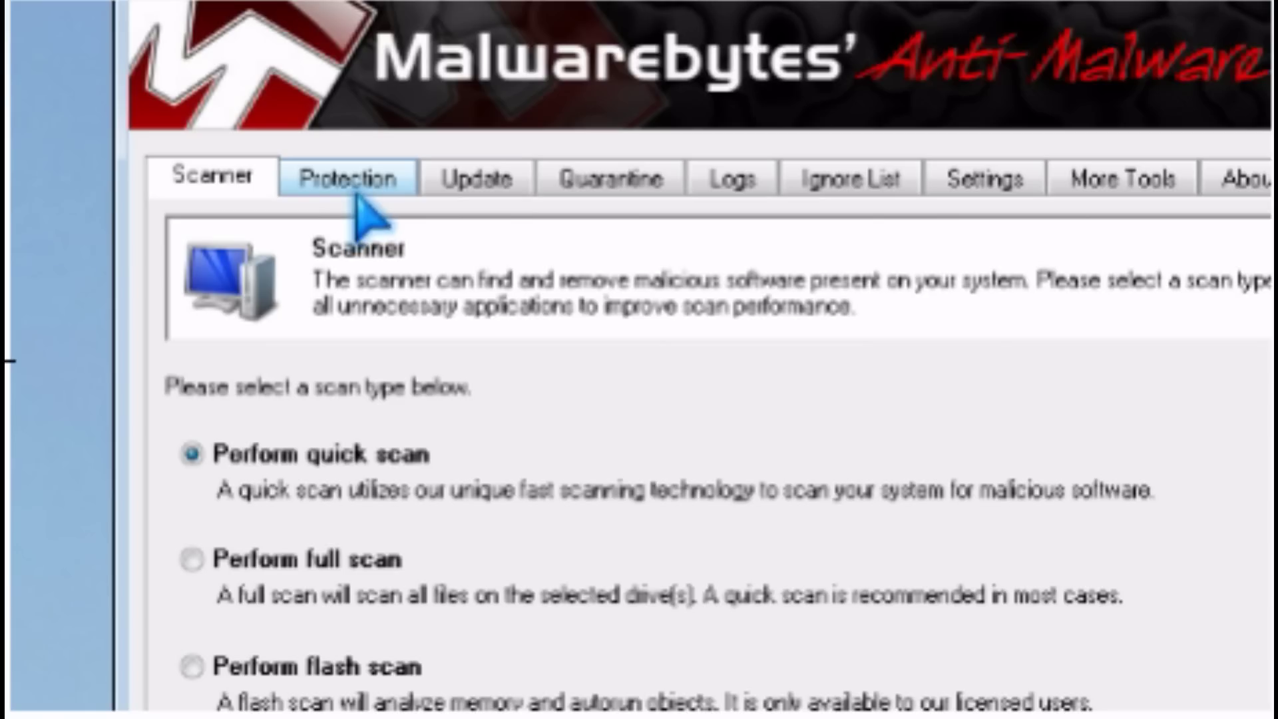
# Show the Protection page with its Free versus Full Version feature comparison and purchase offer.
pyautogui.click(234, 107)
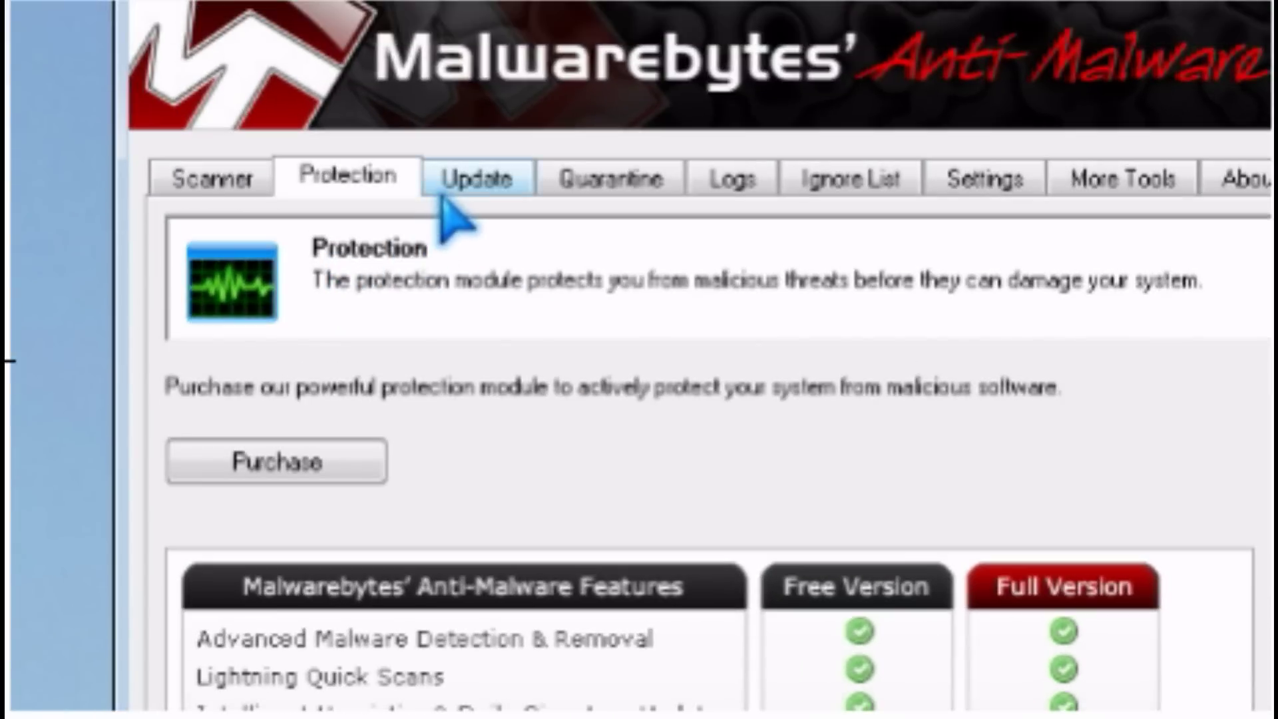
# Display the Update page showing database version 3958 from 4/5/2010 with 213502 fingerprints.
pyautogui.click(480, 194)
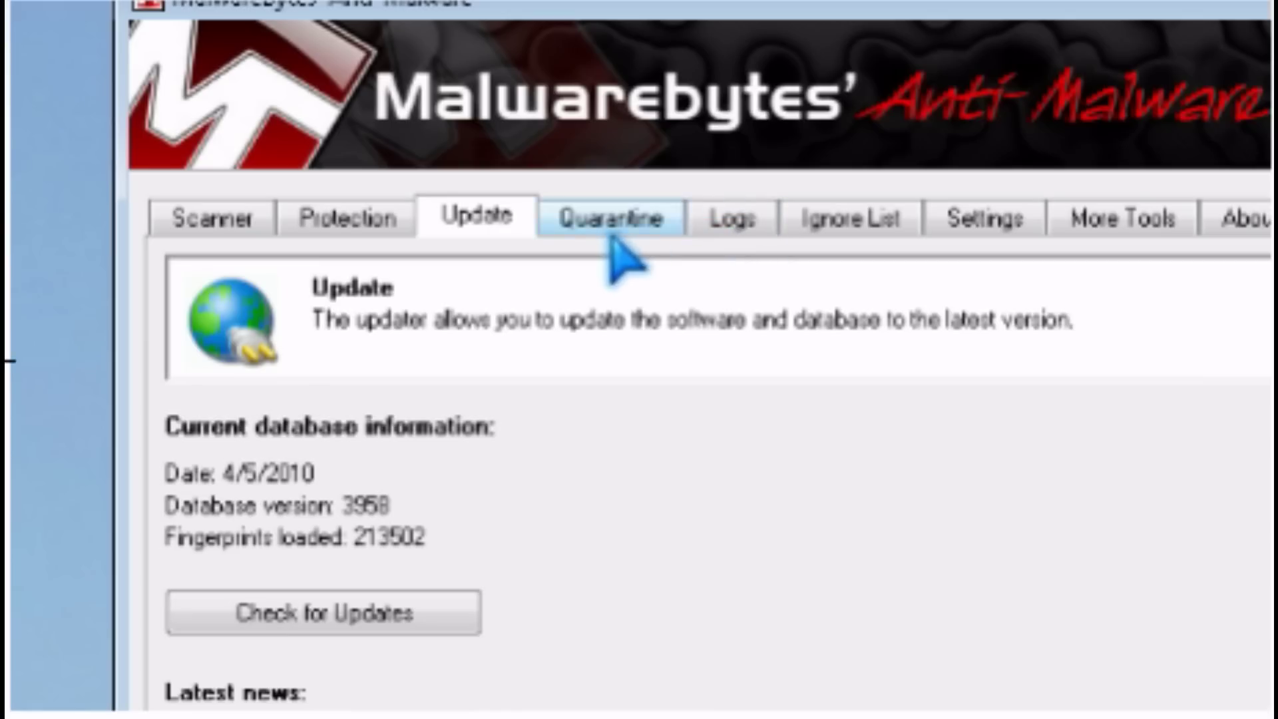
# Glance at the Quarantine, then open the 2009-11-08 Quick Scan log from the Logs list.
pyautogui.click(610, 225)
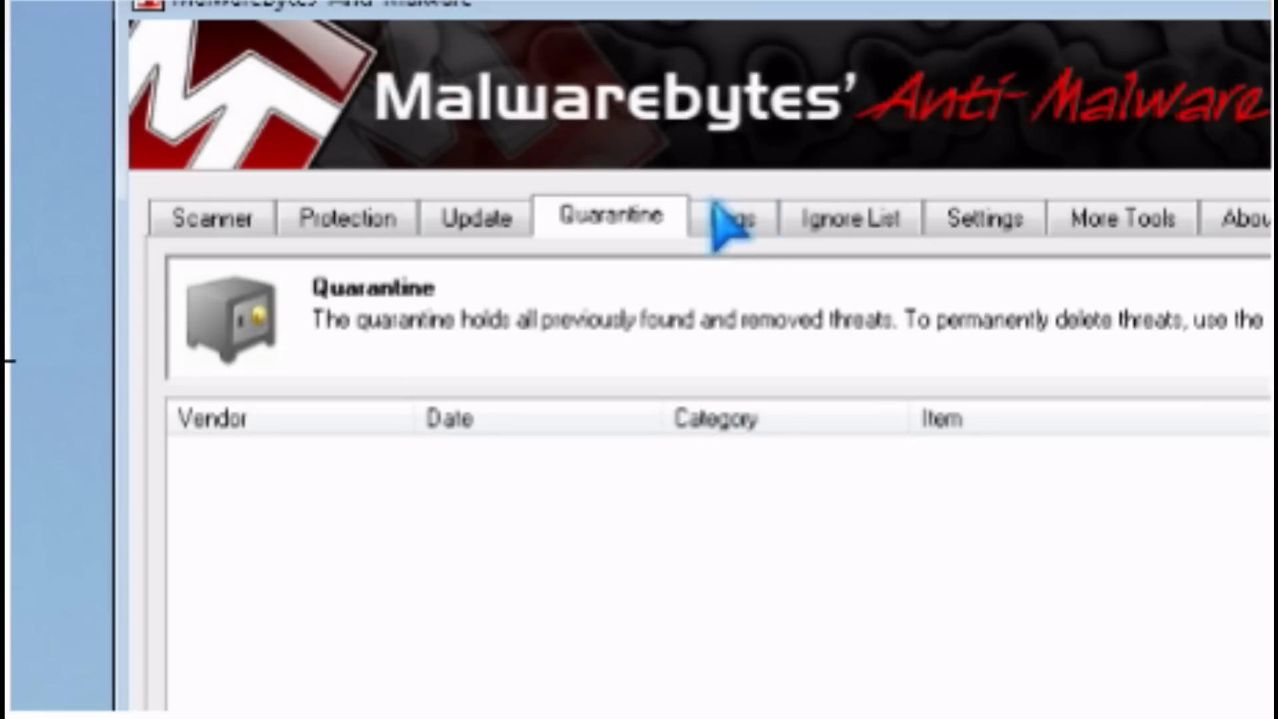
pyautogui.click(728, 192)
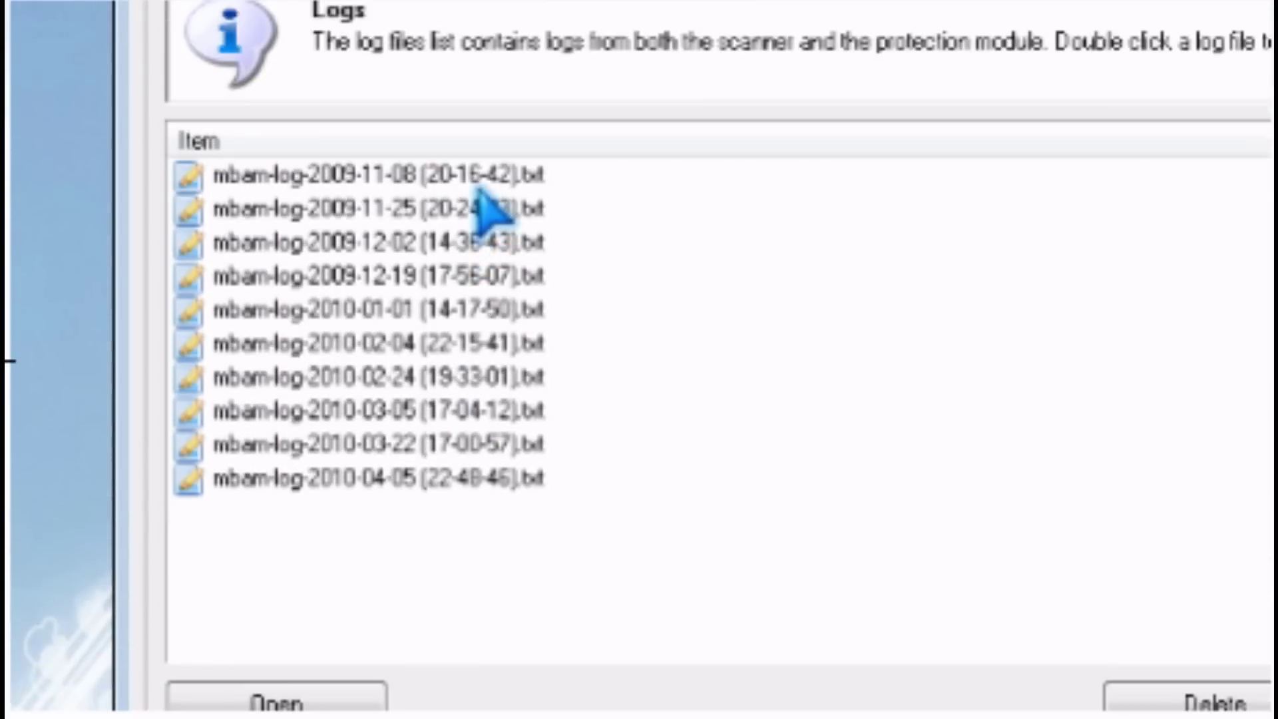
pyautogui.click(478, 189)
pyautogui.click(302, 702)
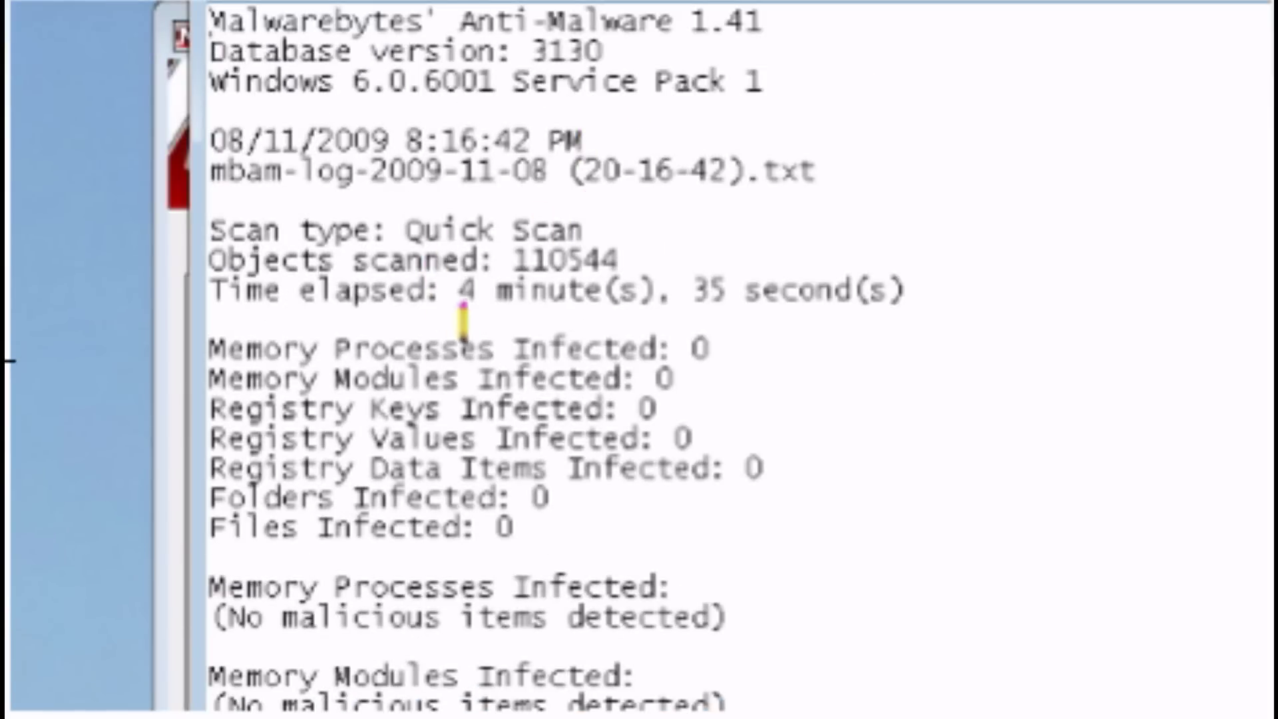
pyautogui.moveTo(451, 293); pyautogui.dragTo(794, 291)
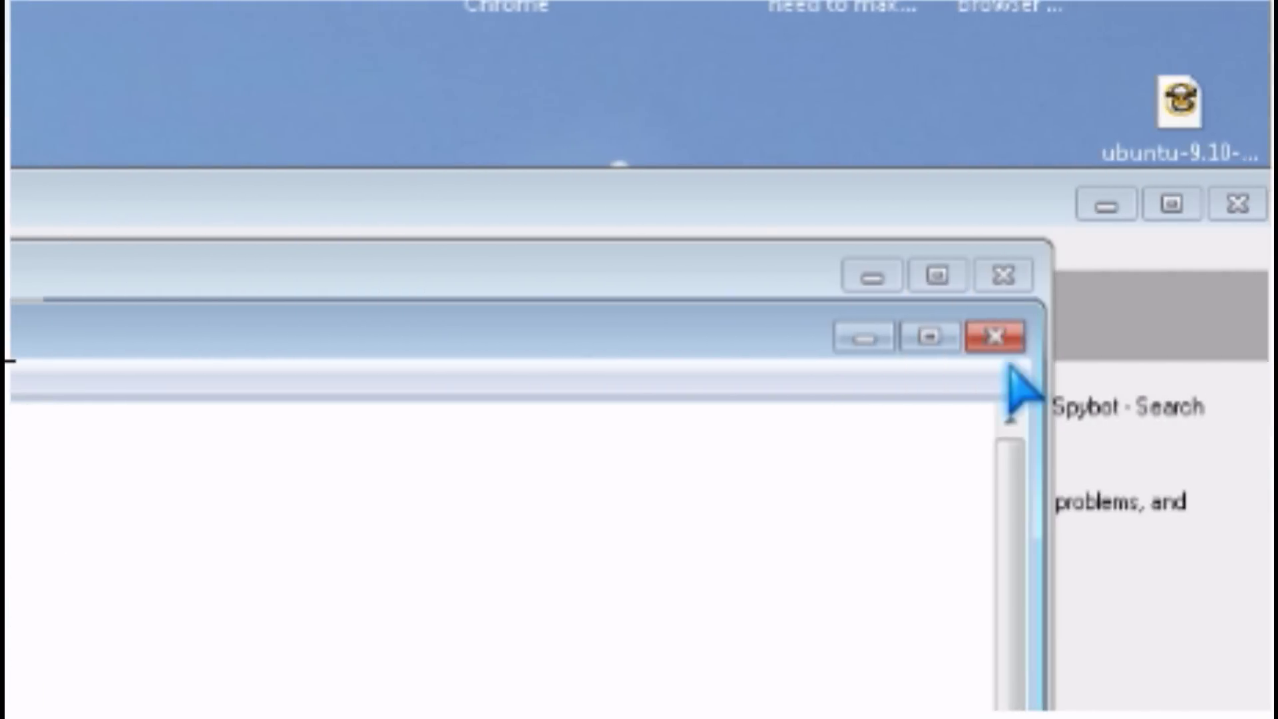
pyautogui.click(996, 338)
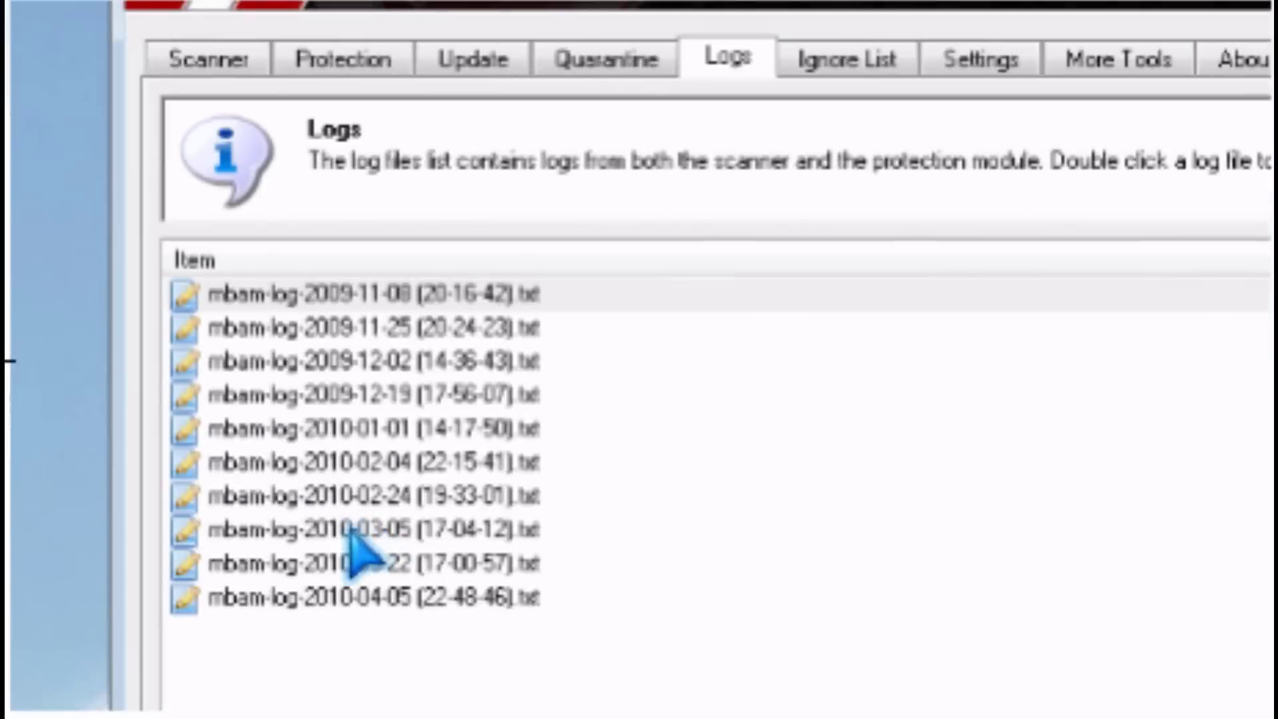
# Review the Ignore List and the General, Scanner and Updater settings pages.
pyautogui.click(832, 62)
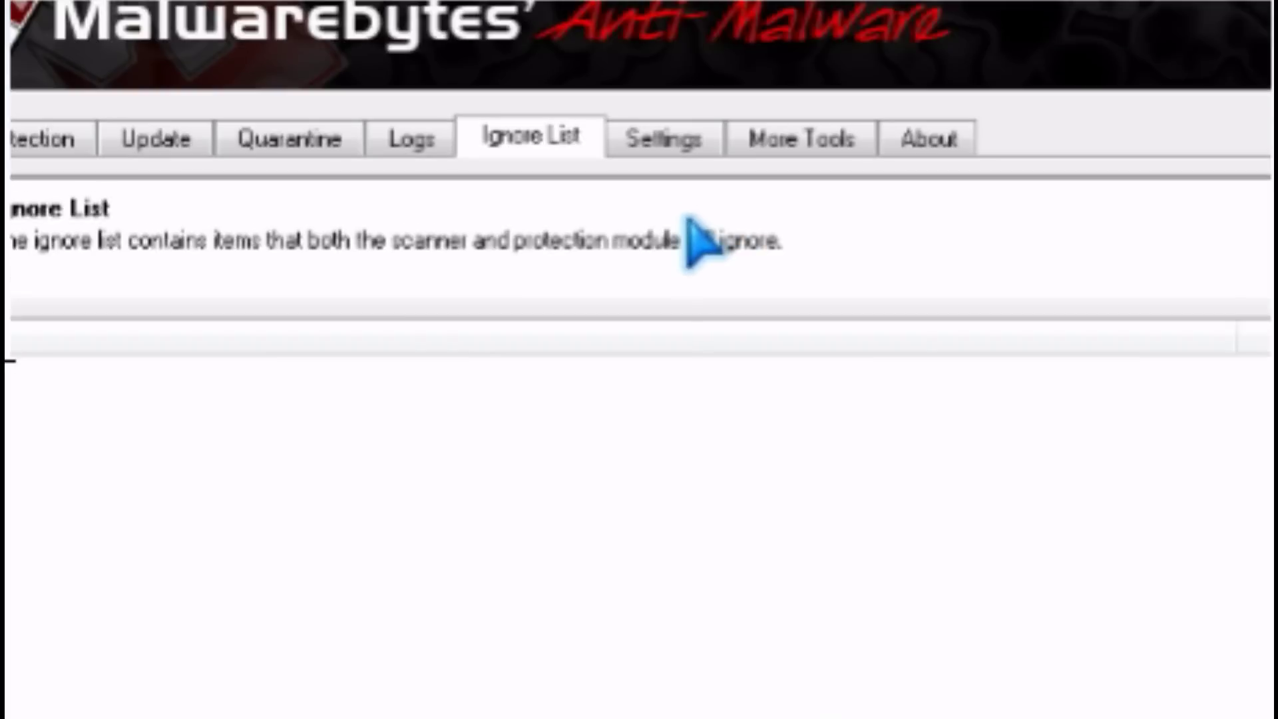
pyautogui.click(675, 147)
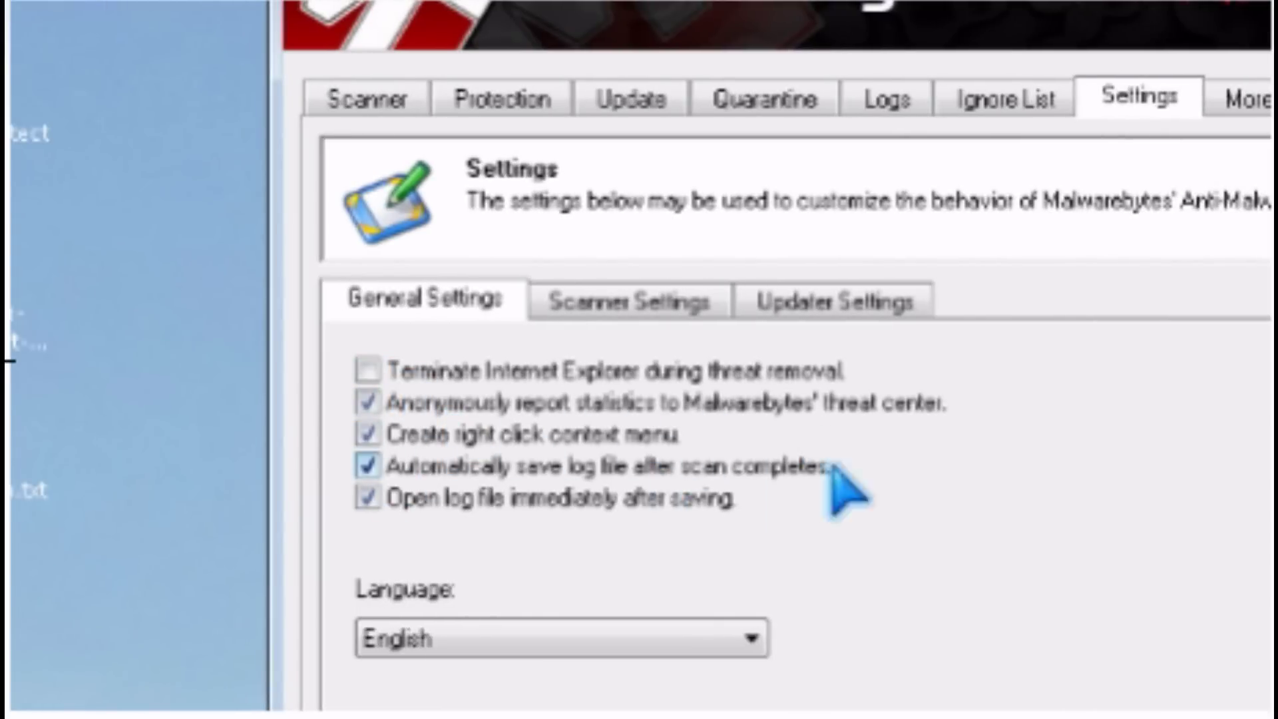
pyautogui.click(663, 305)
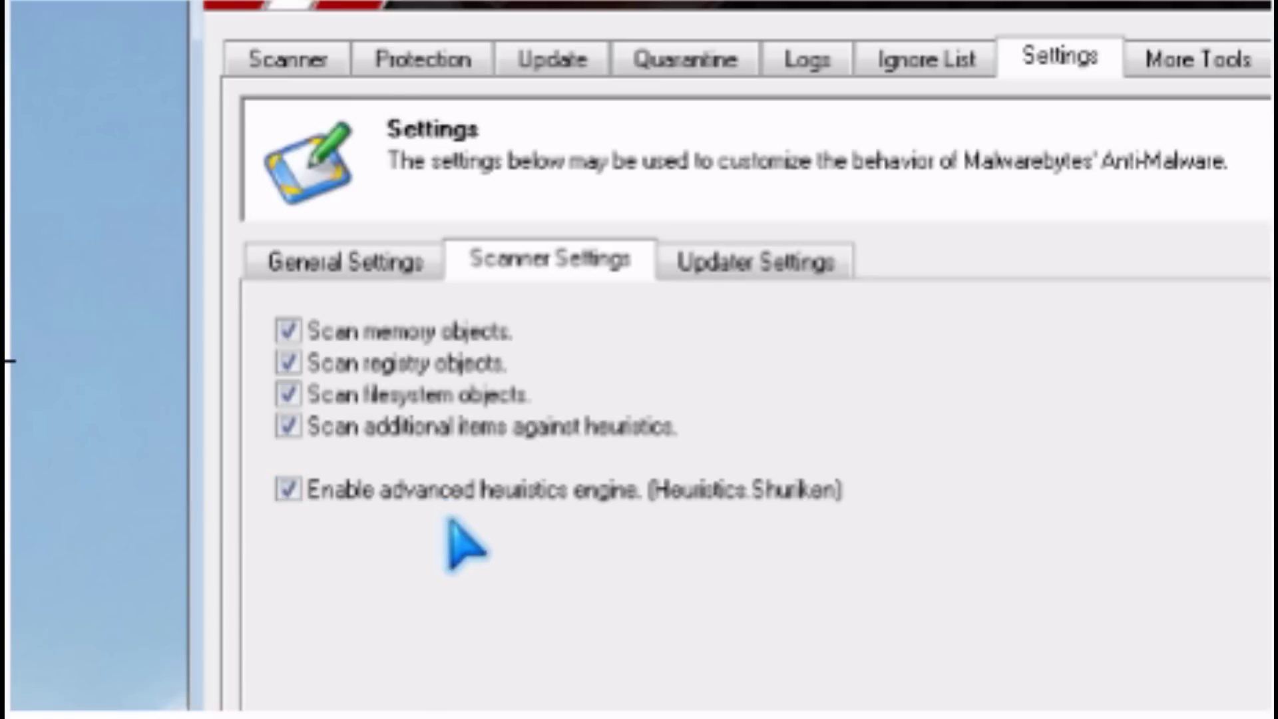
pyautogui.click(794, 269)
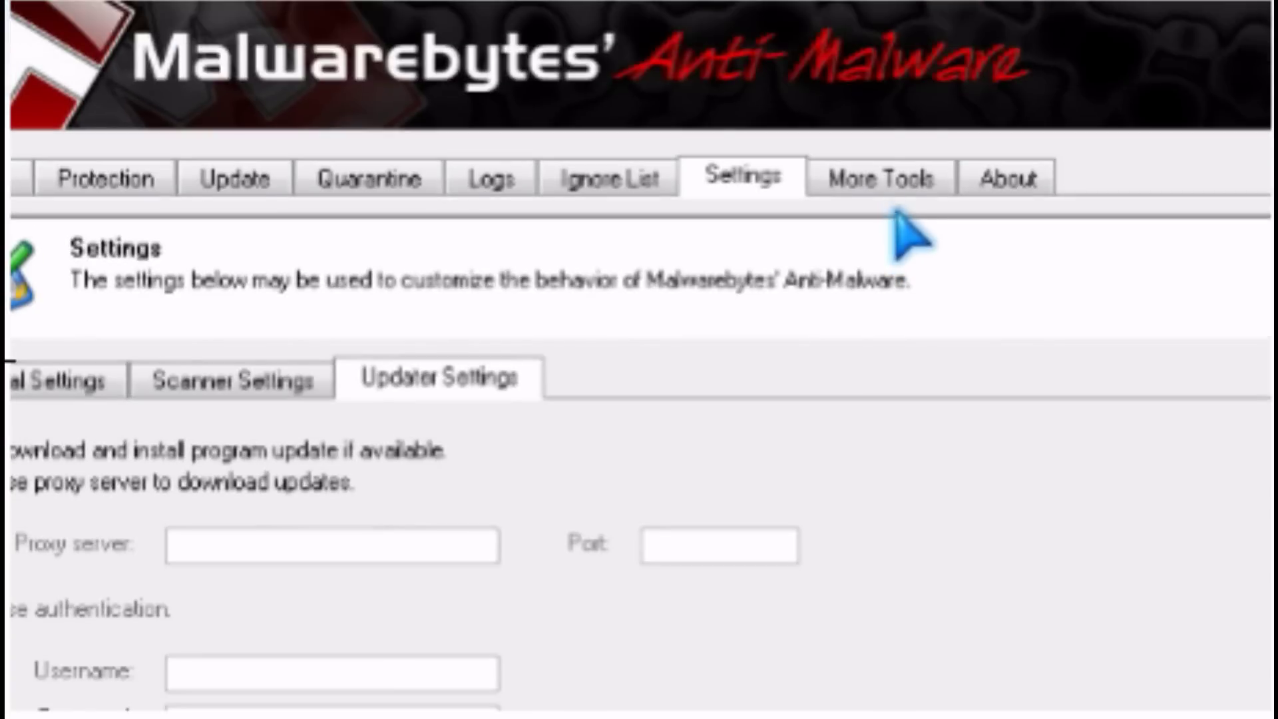
# Collect system information under More Tools and open the resulting mbam-info.txt from the desktop.
pyautogui.click(1208, 25)
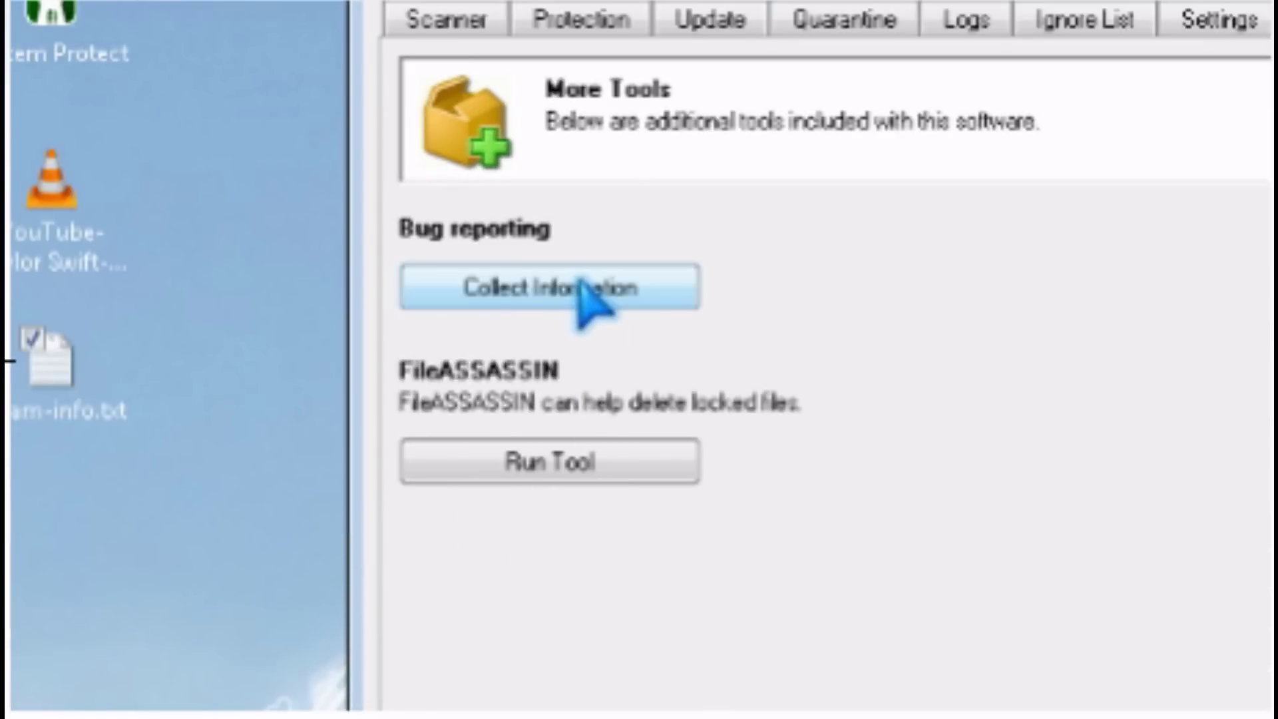
pyautogui.click(589, 303)
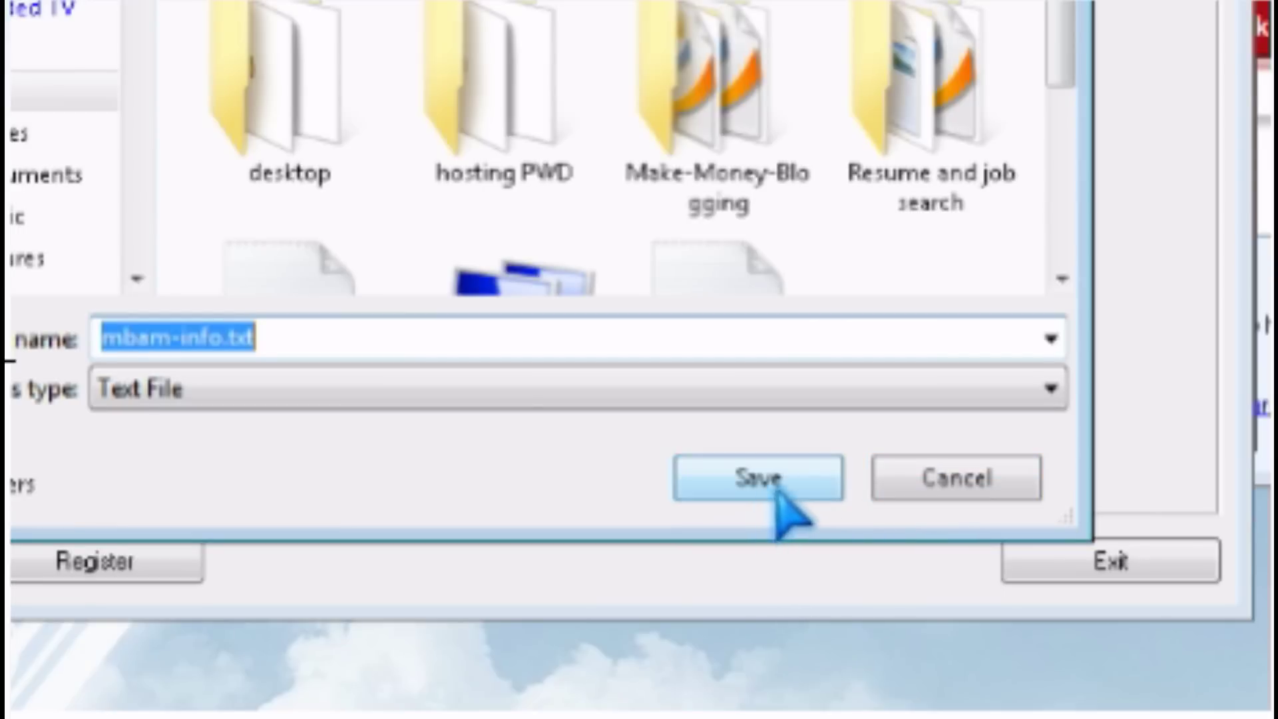
pyautogui.click(973, 494)
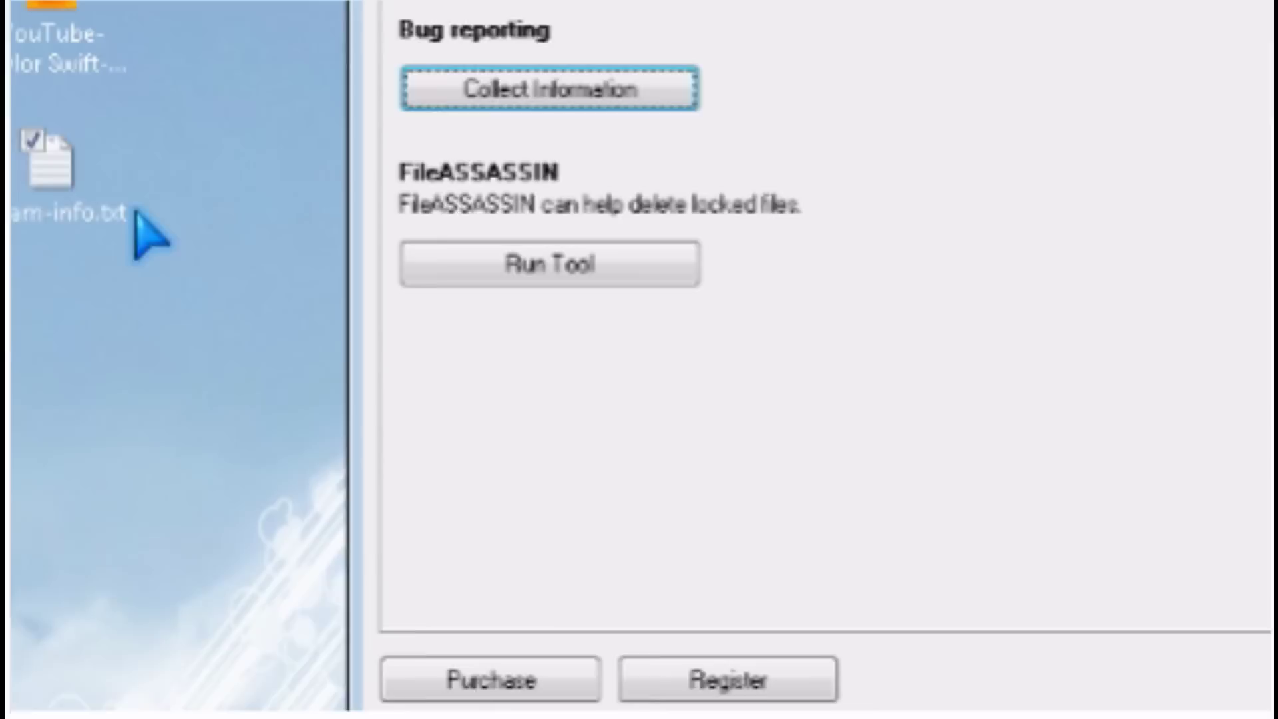
pyautogui.doubleClick(63, 229)
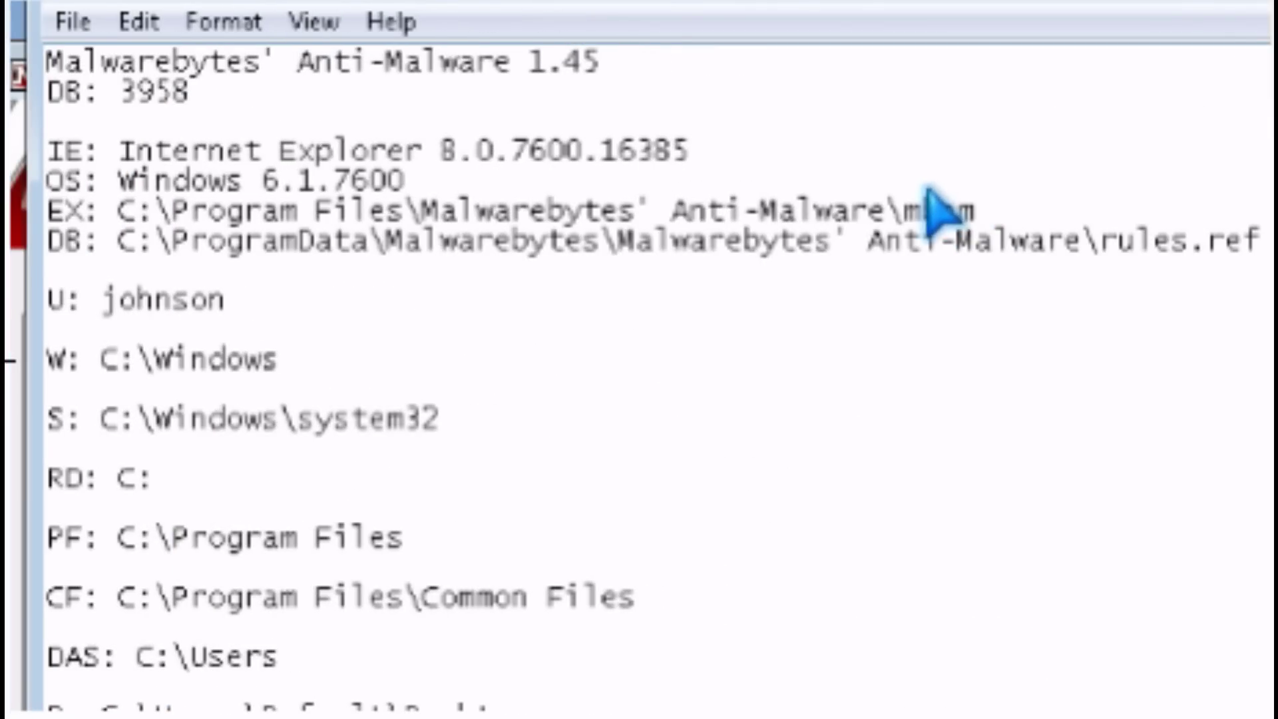
pyautogui.scroll(-11, 928, 213)
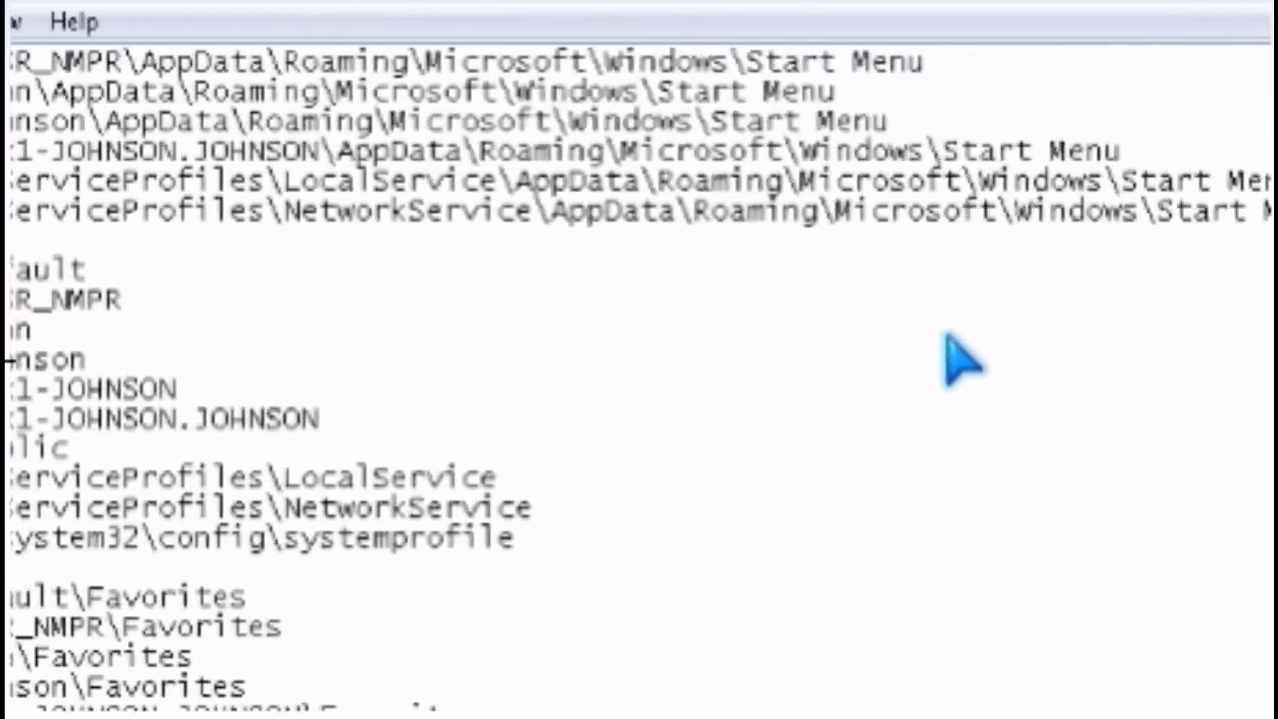
pyautogui.scroll(-5, 370, 508)
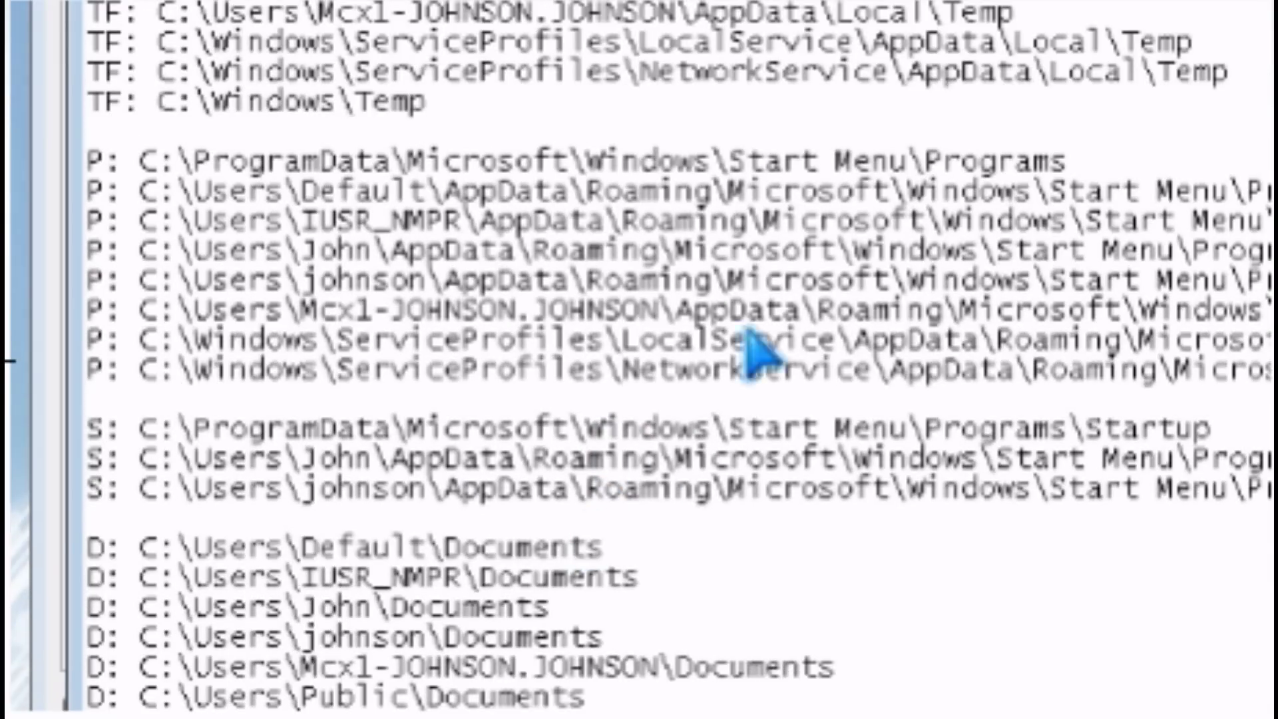
pyautogui.scroll(-10, 622, 636)
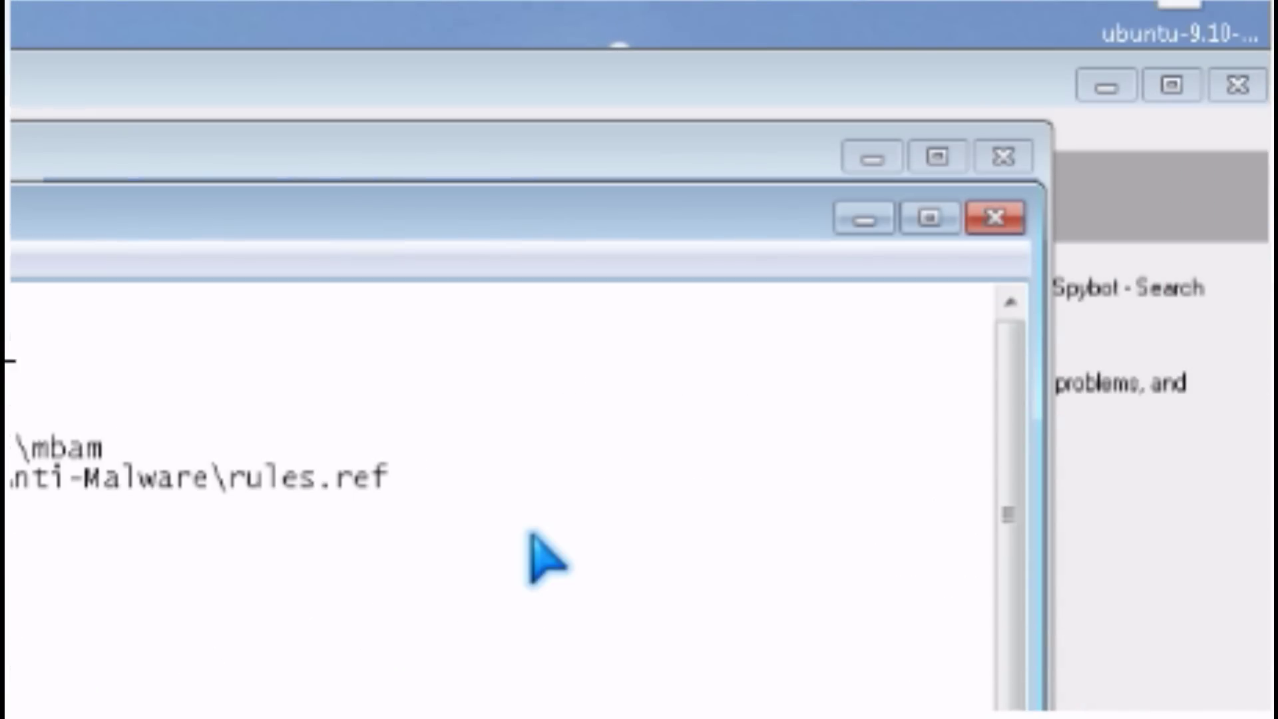
# Close Notepad and select mbam-info.txt in FileASSASSIN for permanent deletion.
pyautogui.click(993, 218)
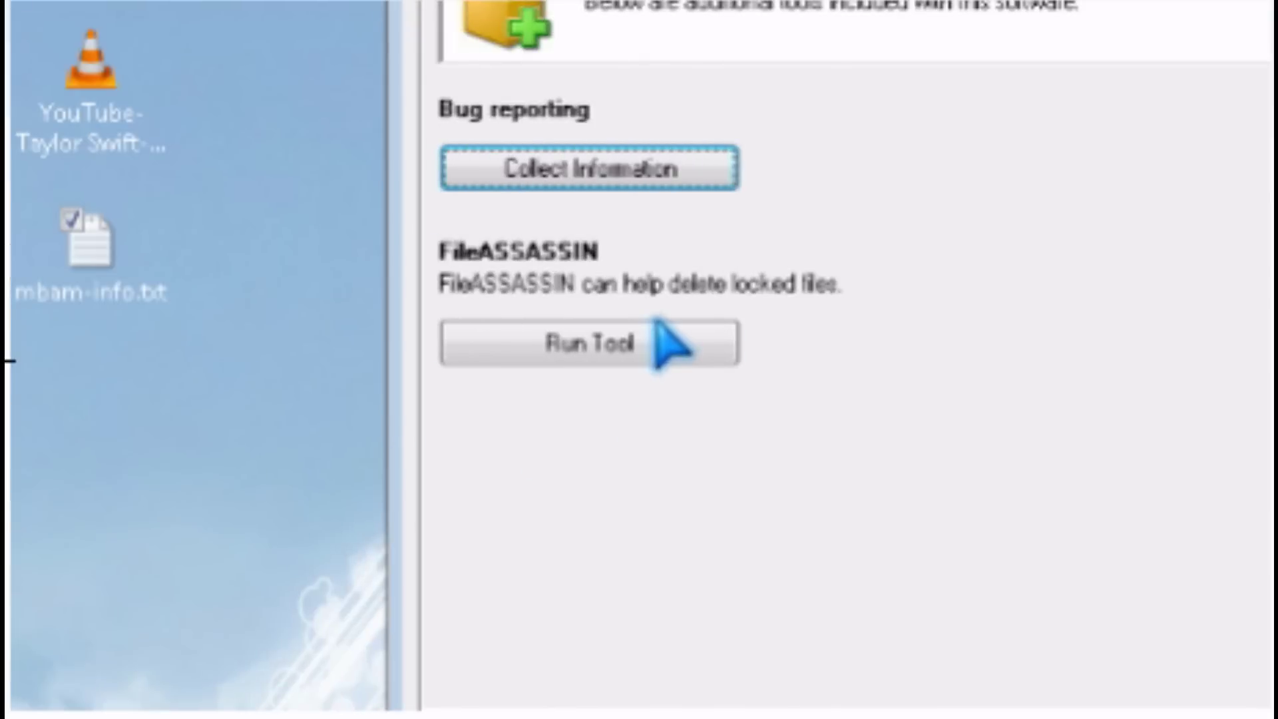
pyautogui.click(691, 341)
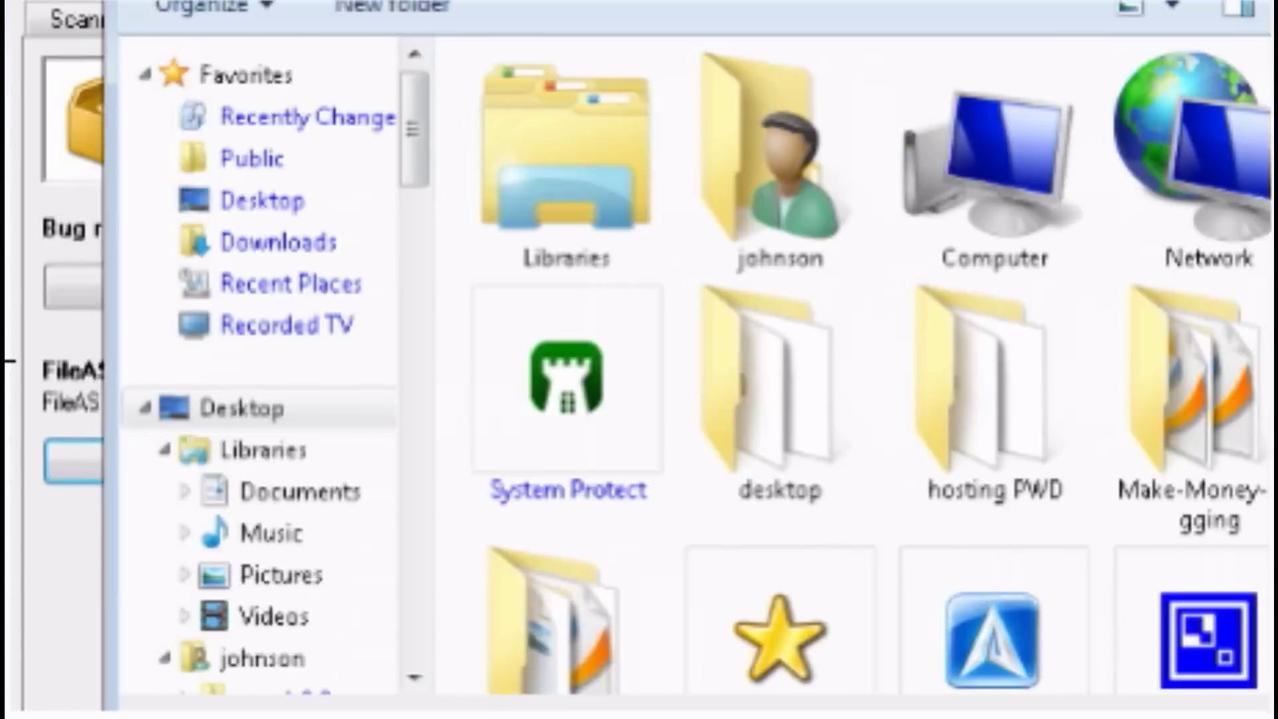
pyautogui.moveTo(787, 206); pyautogui.dragTo(799, 474)
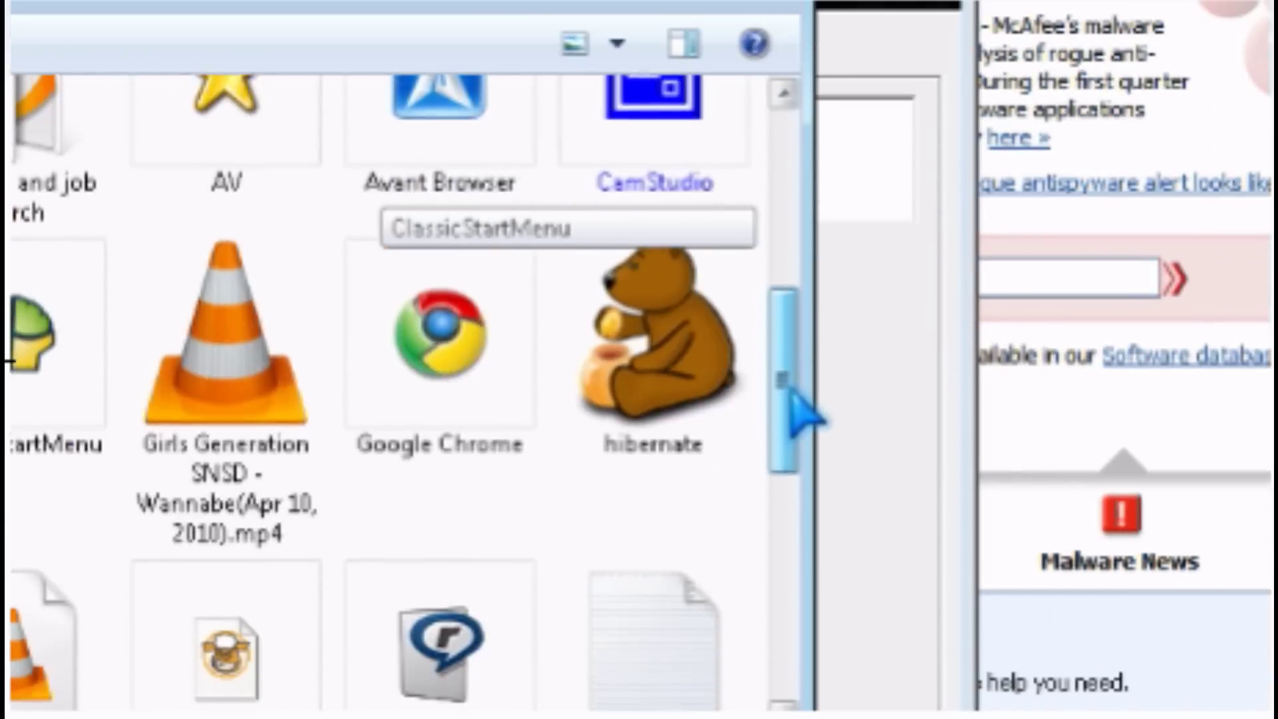
pyautogui.doubleClick(715, 412)
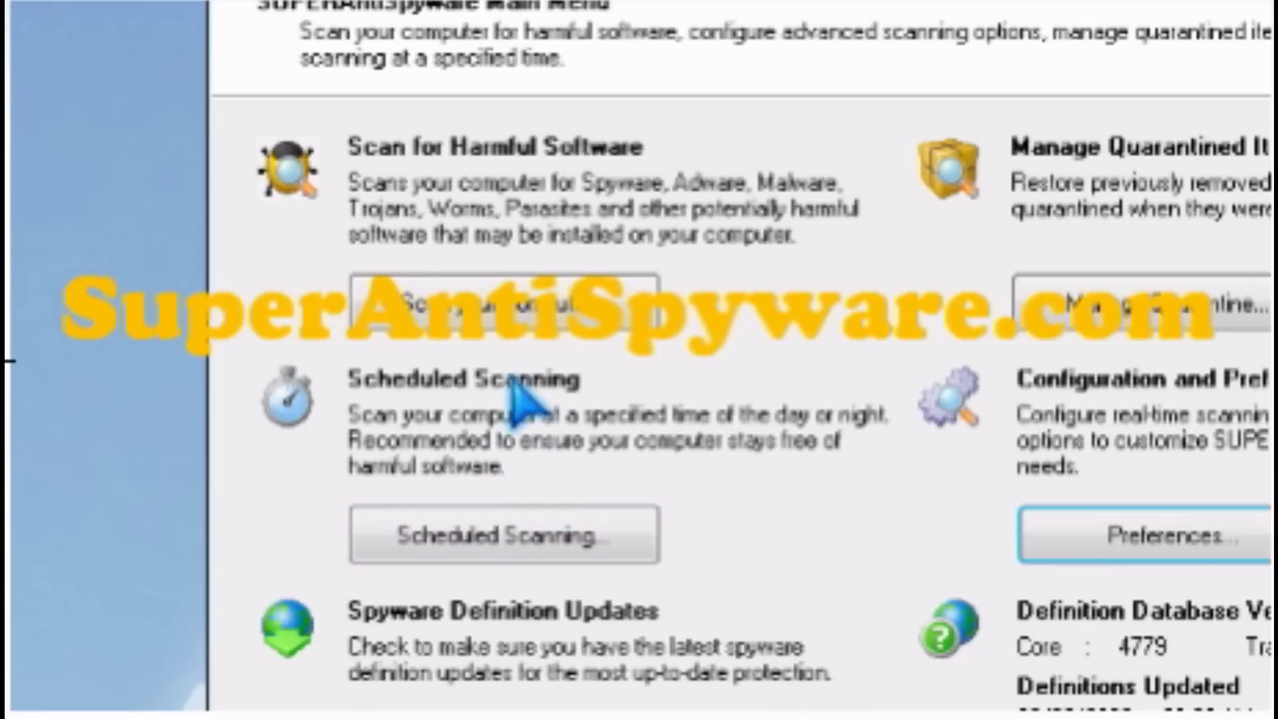
pyautogui.click(558, 308)
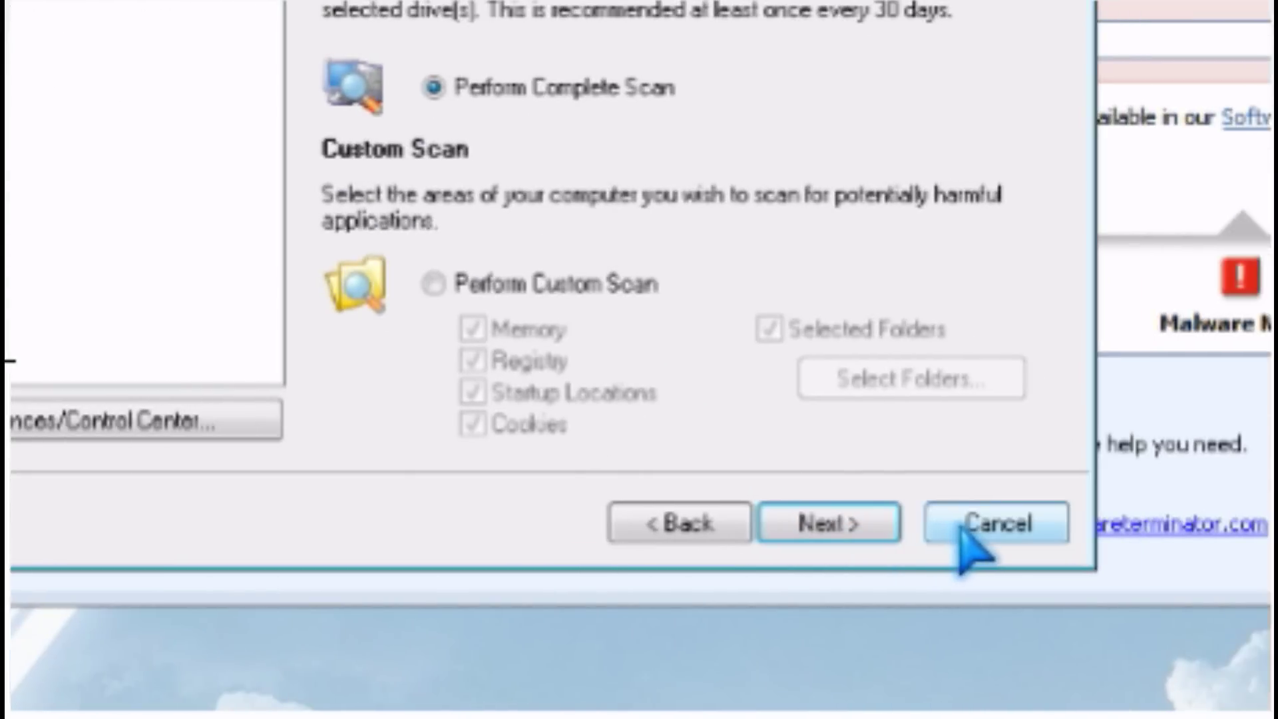
pyautogui.click(962, 529)
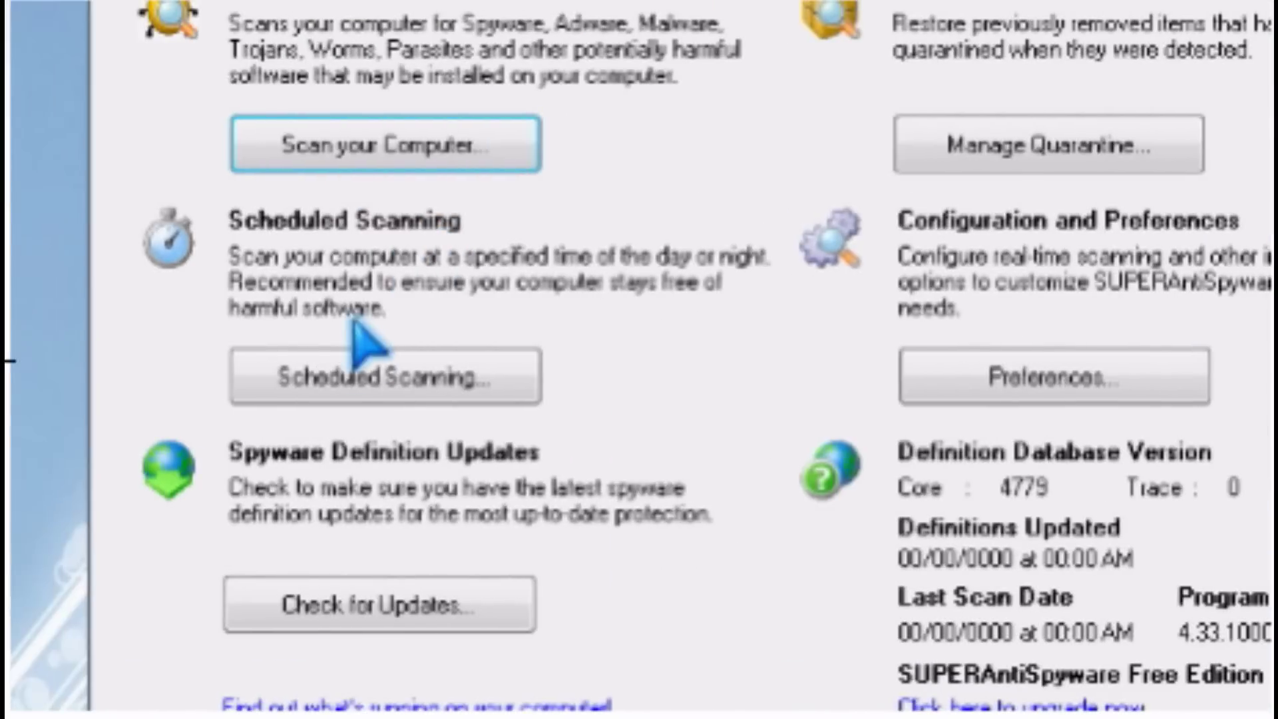
pyautogui.click(366, 377)
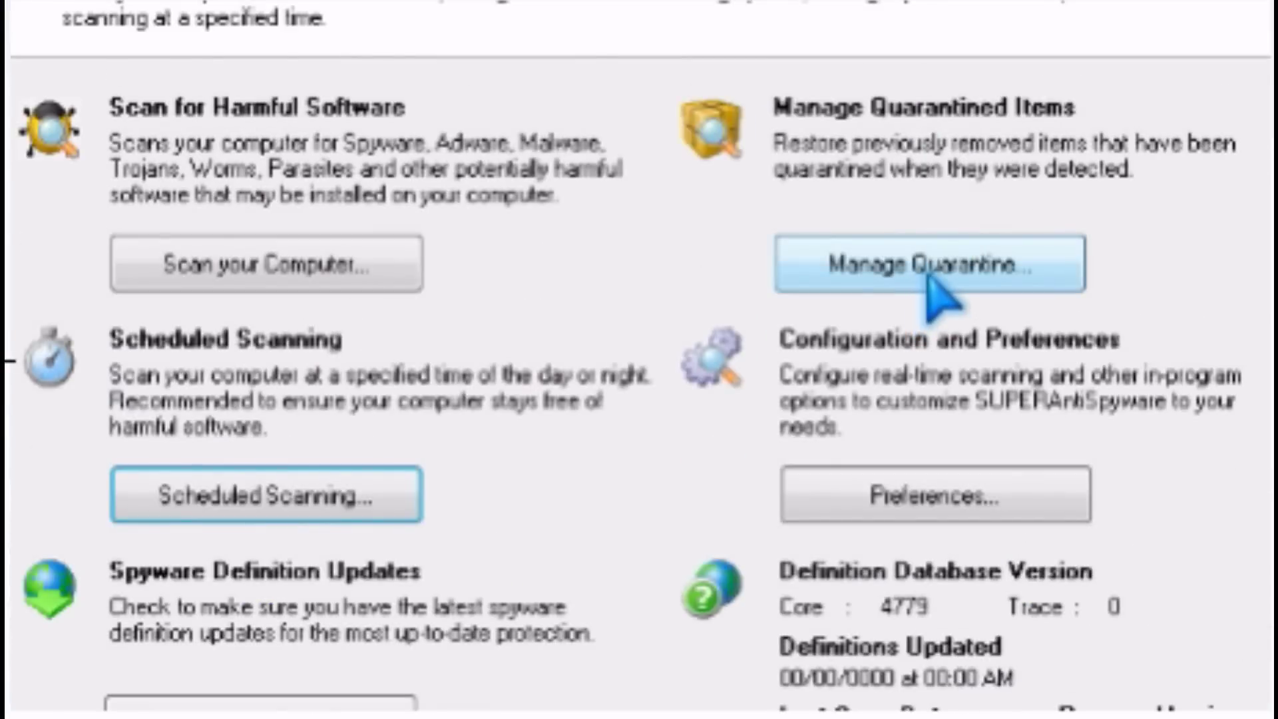
pyautogui.click(930, 279)
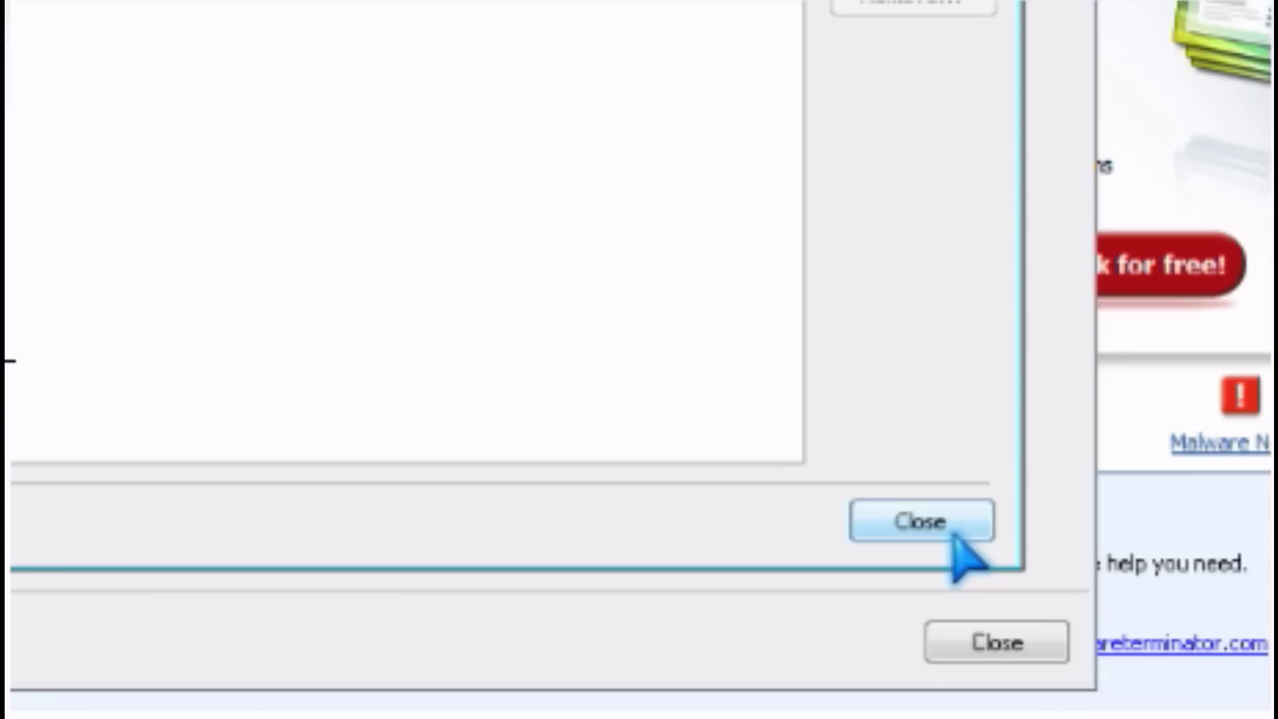
pyautogui.click(954, 534)
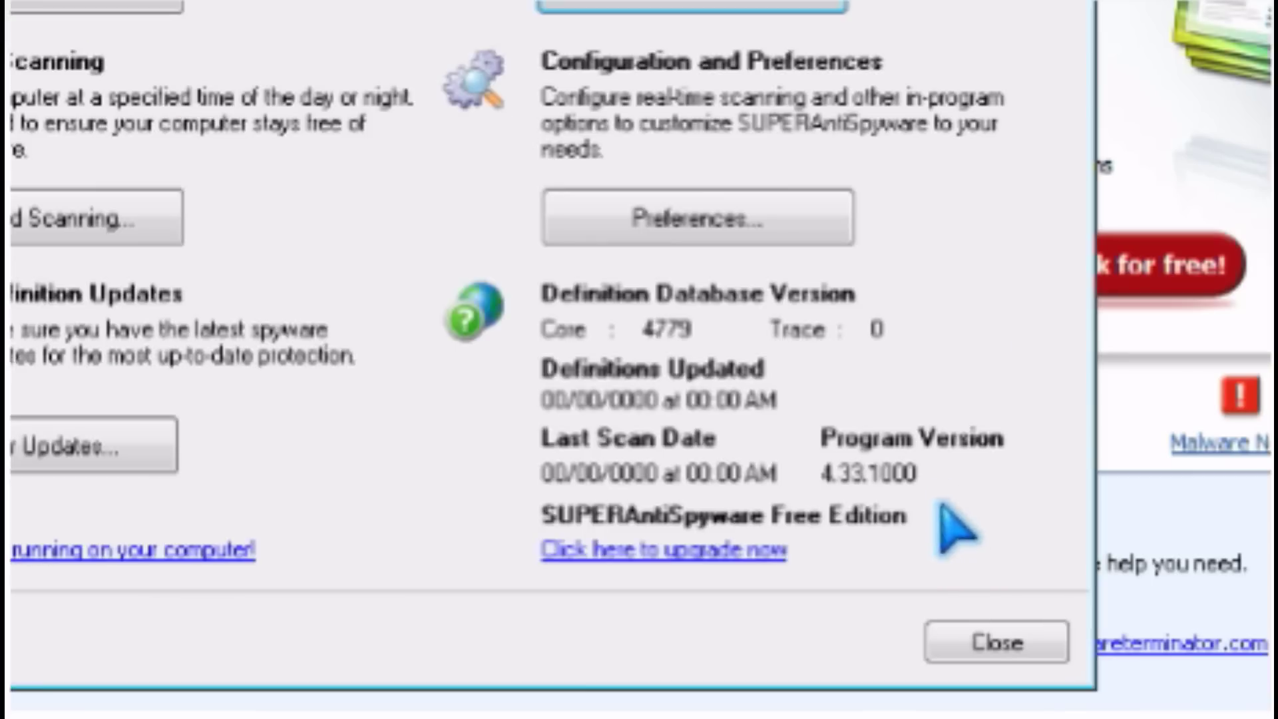
pyautogui.click(732, 237)
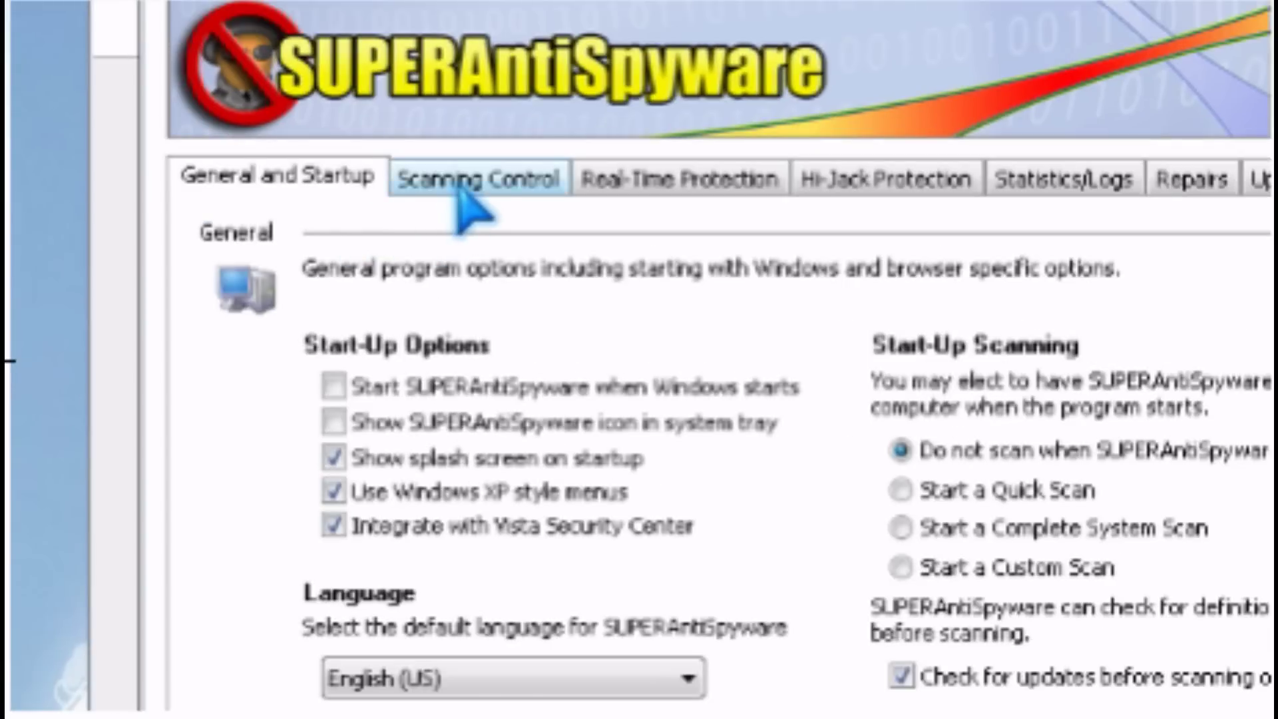
# Review the Scanning Control and Real-Time Protection preferences, trying to enable real-time protection.
pyautogui.click(466, 184)
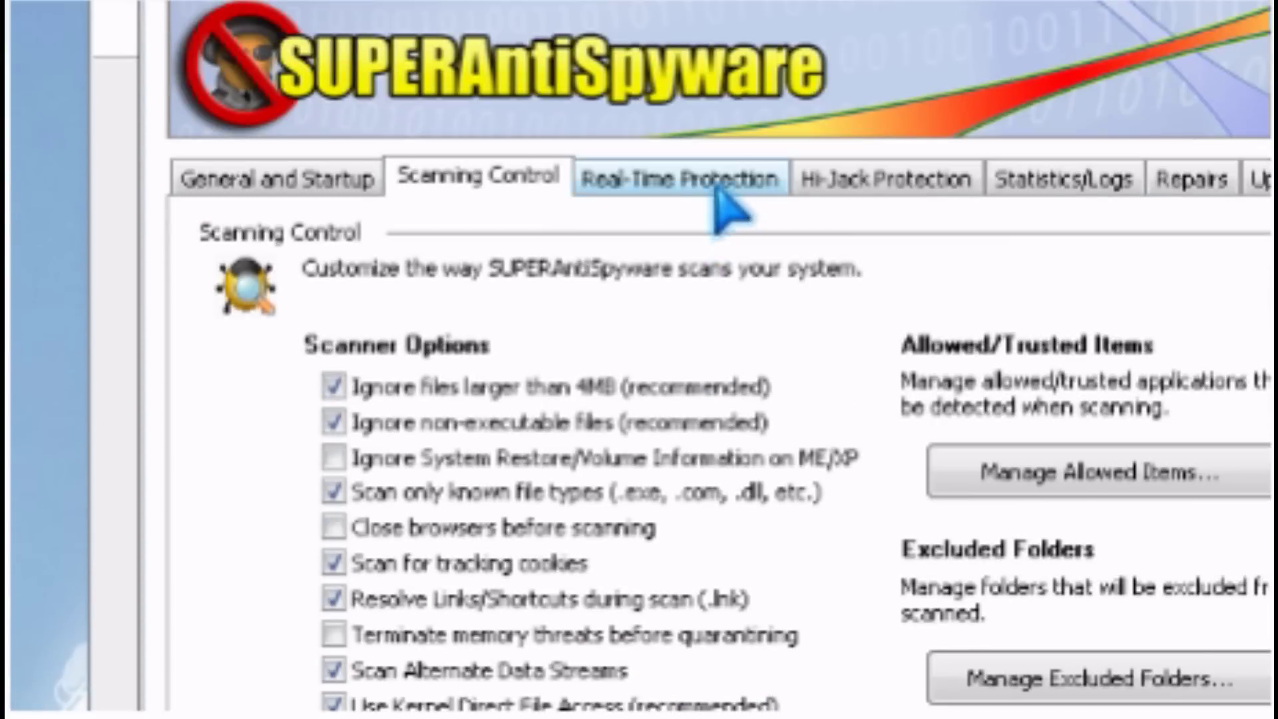
pyautogui.click(718, 142)
pyautogui.click(352, 430)
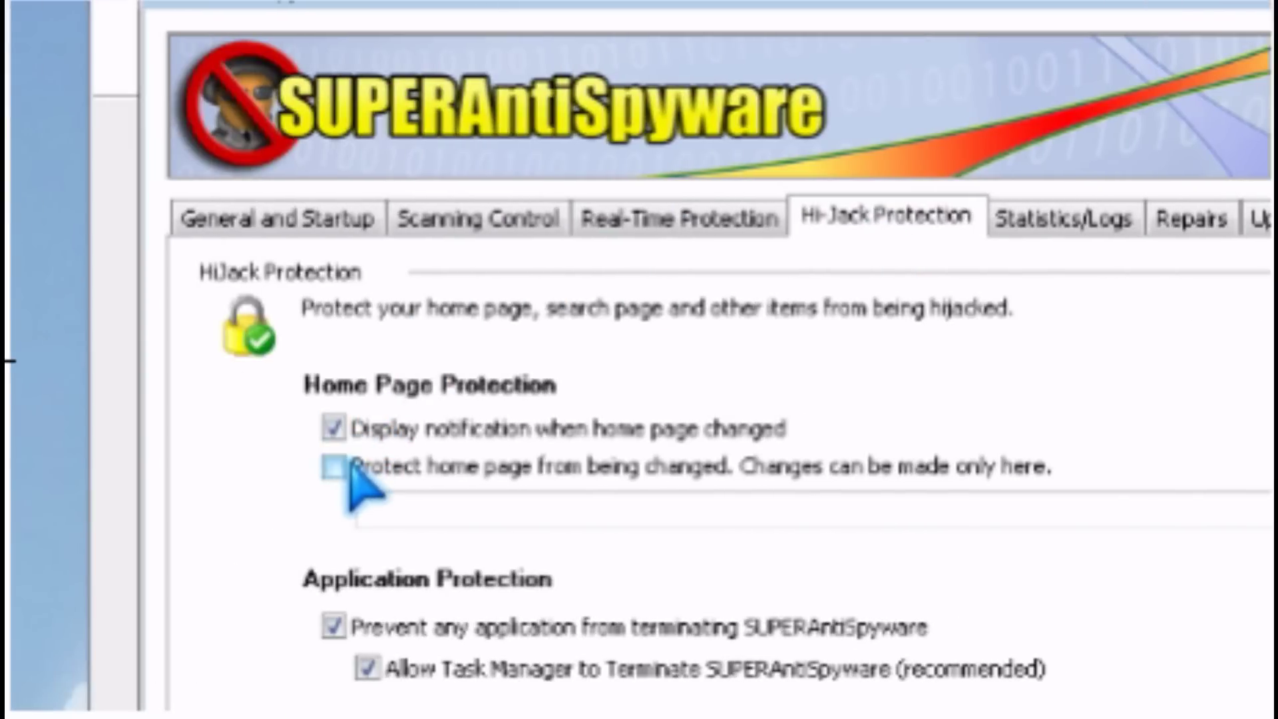
# Enable home-page protection, allow the change to about:blank, and view Statistics/Logs.
pyautogui.click(338, 474)
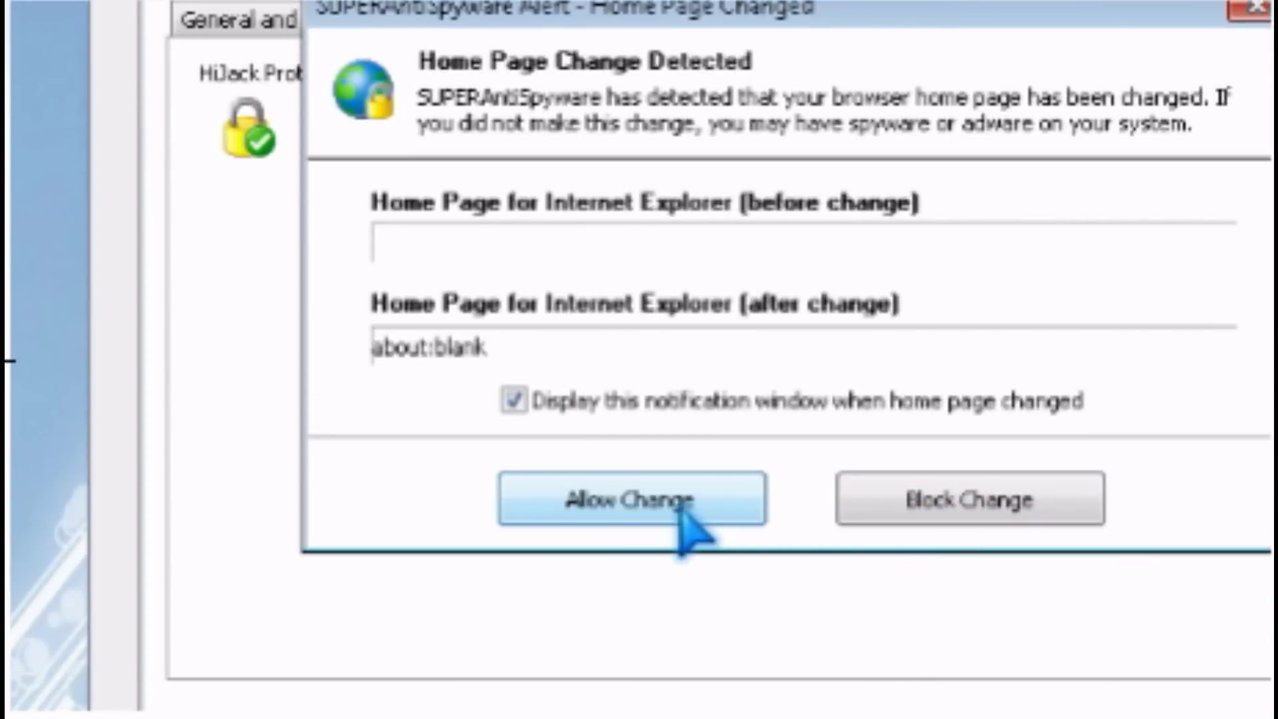
pyautogui.click(681, 509)
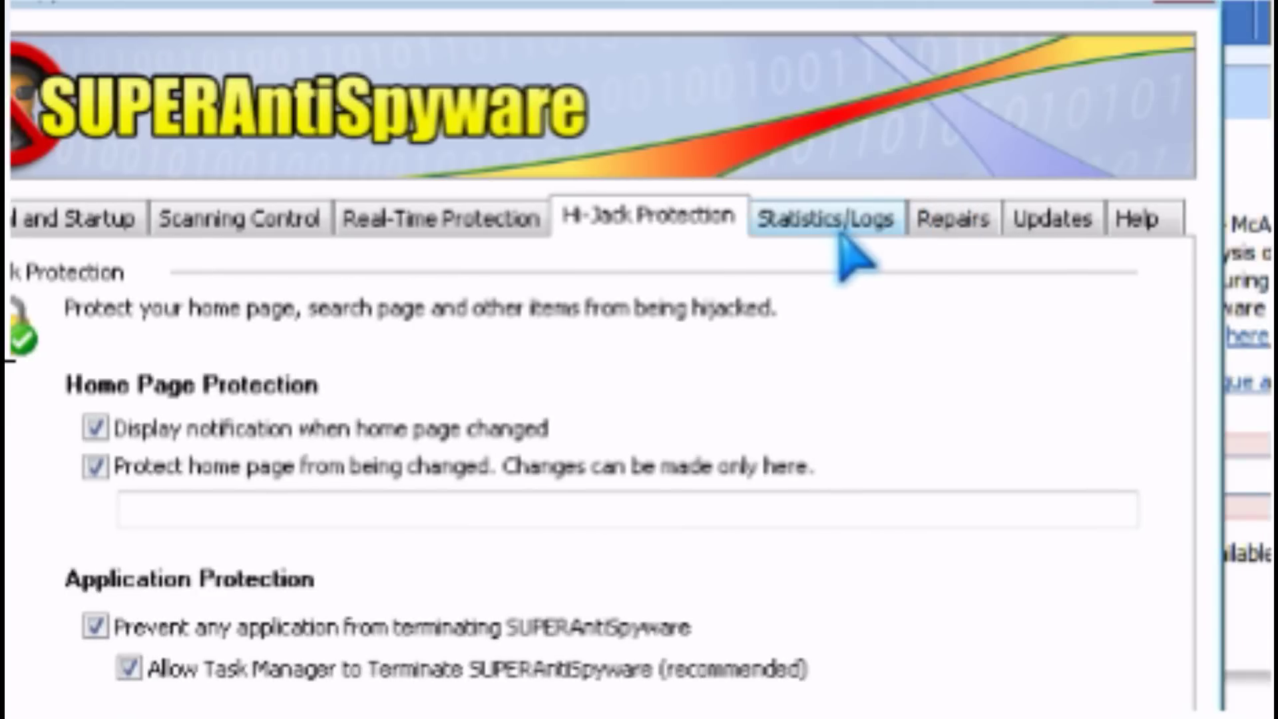
pyautogui.click(840, 230)
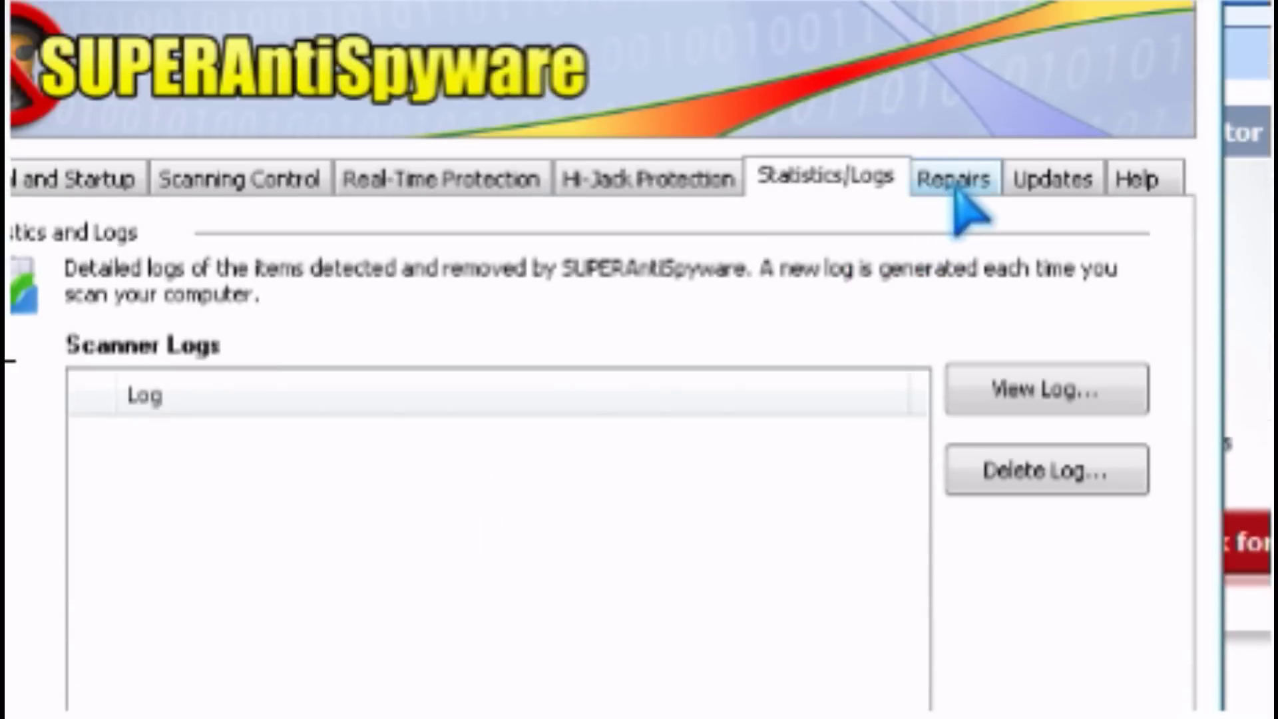
# Read the Enable Windows Control Panel repair description, browse the repairs, then view Updates preferences.
pyautogui.click(953, 178)
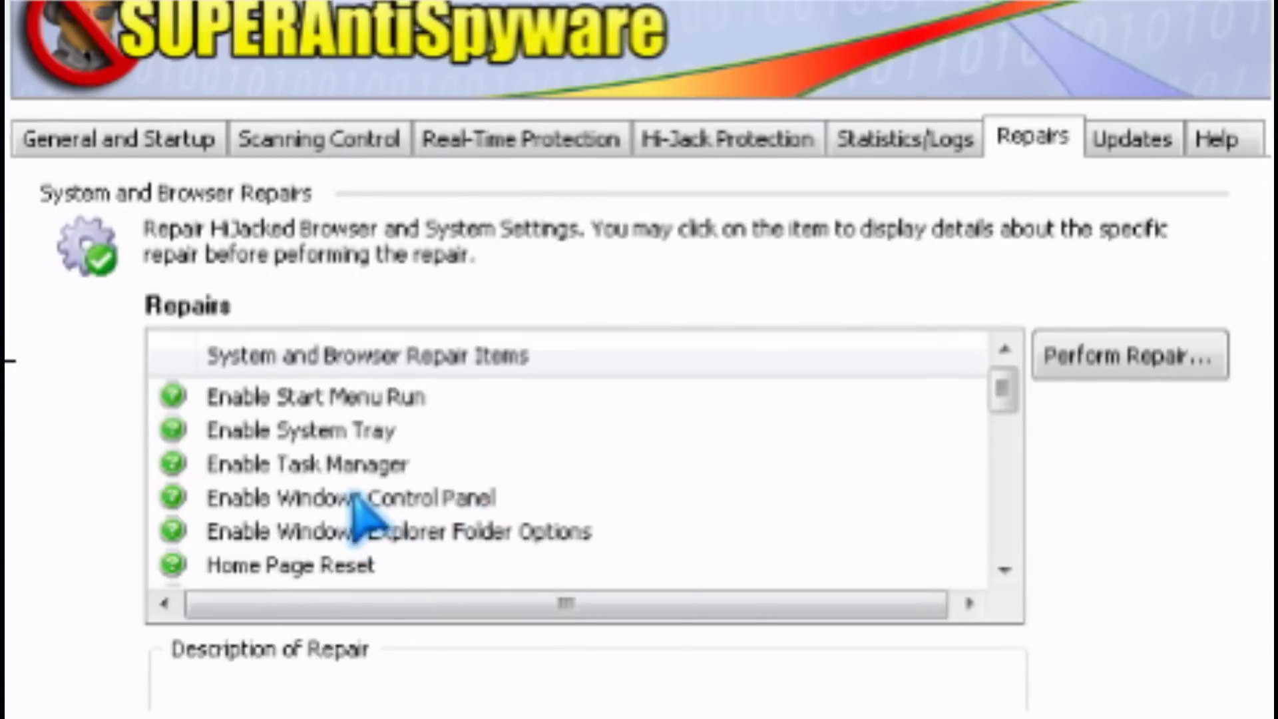
pyautogui.click(511, 537)
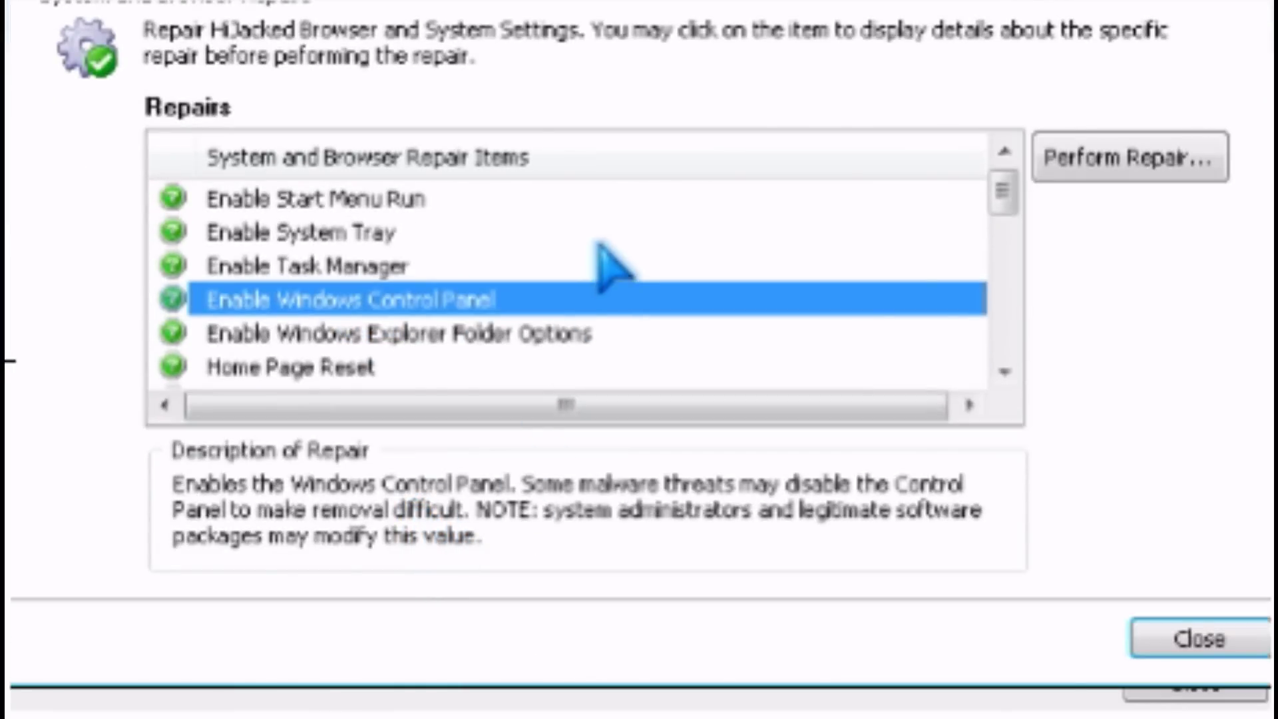
pyautogui.scroll(-5, 613, 277)
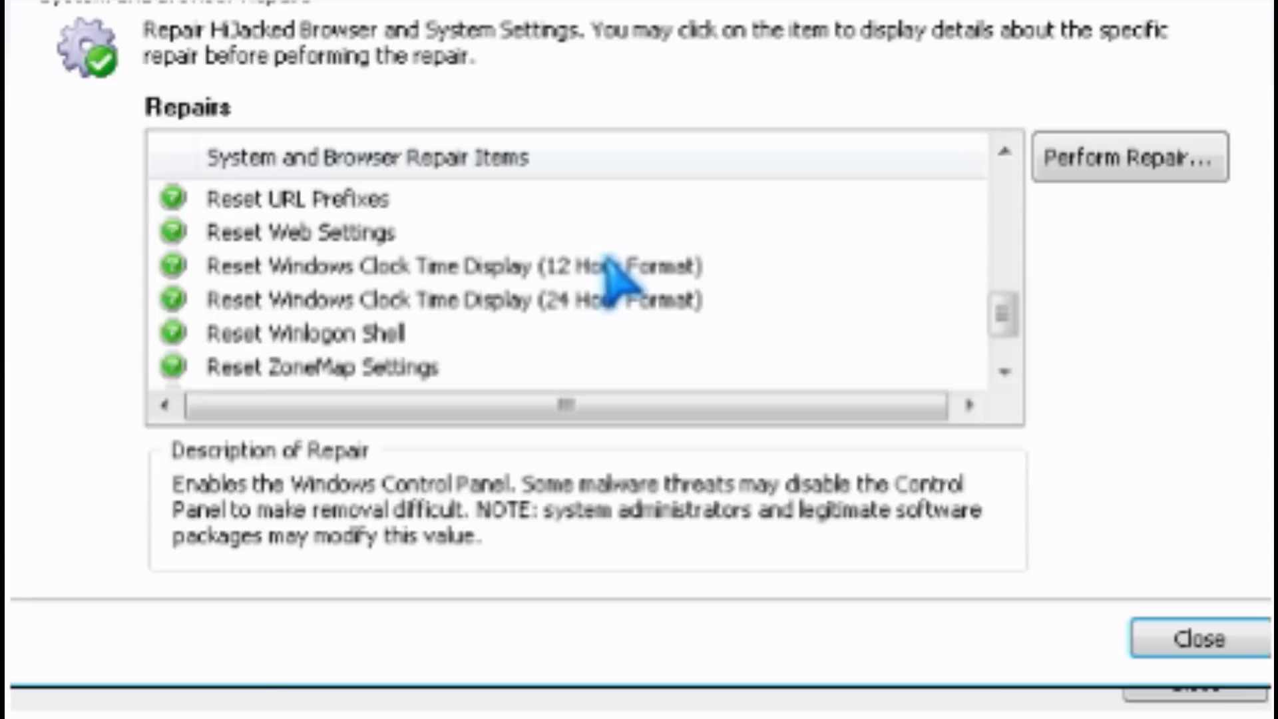
pyautogui.scroll(5, 357, 399)
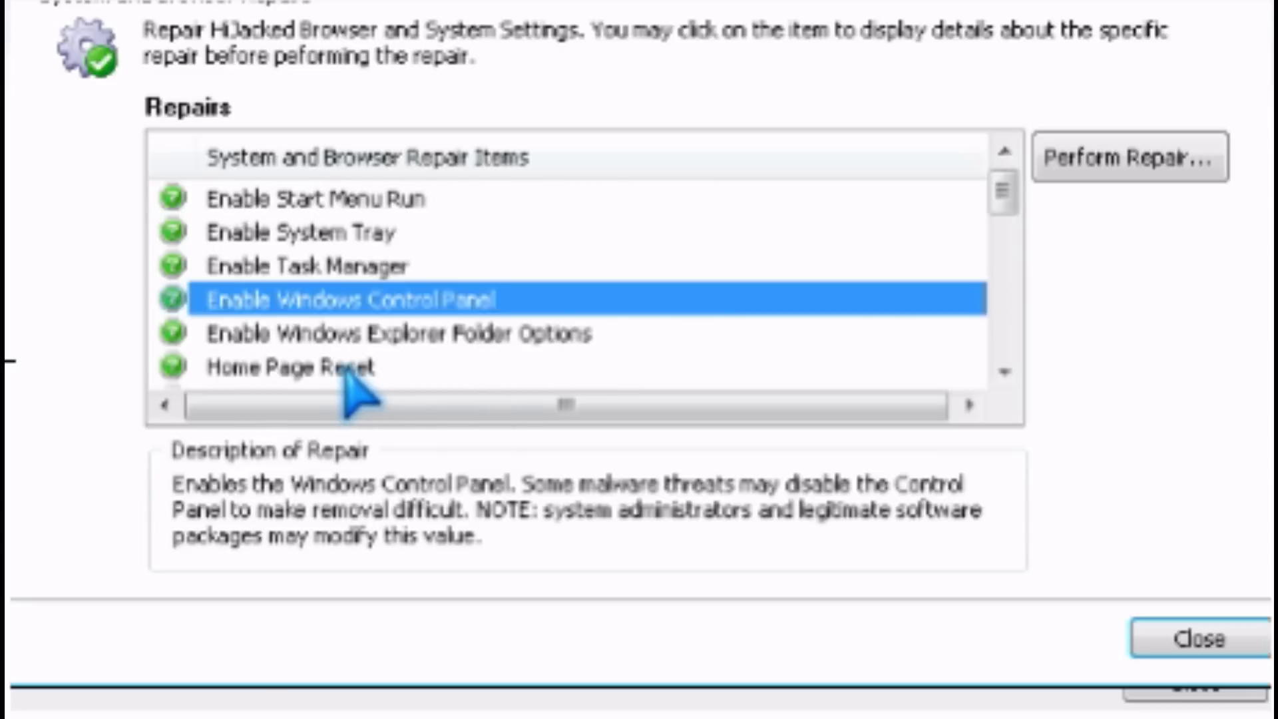
pyautogui.scroll(-5, 353, 380)
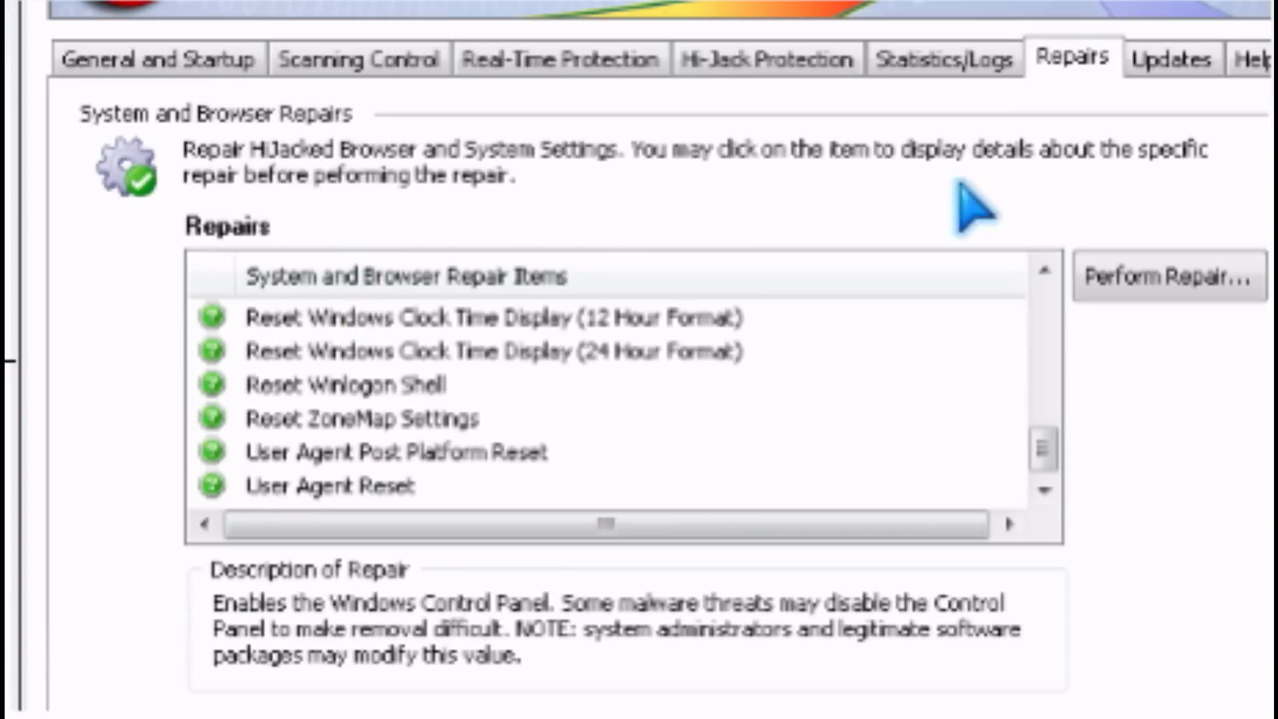
pyautogui.click(1172, 59)
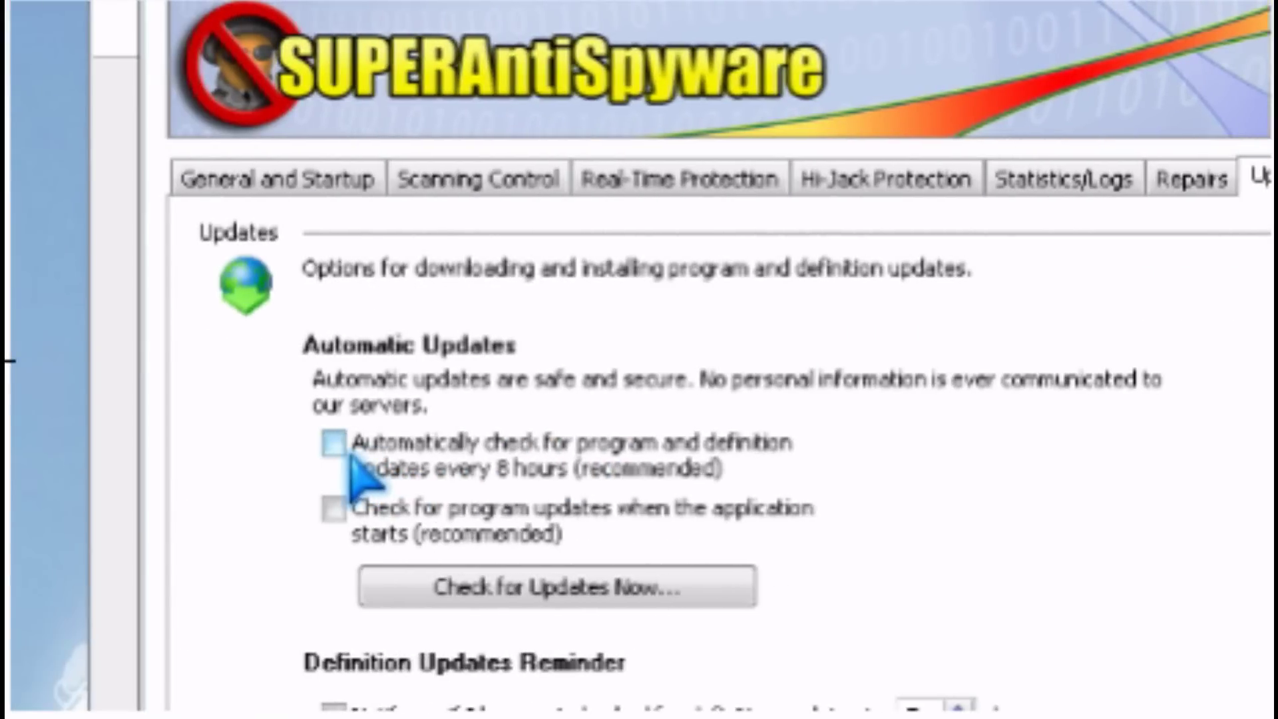
# Attempt 8-hour automatic update checks, dismiss the Feature Unavailable notice, view Help, then close SUPERAntiSpyware.
pyautogui.click(354, 460)
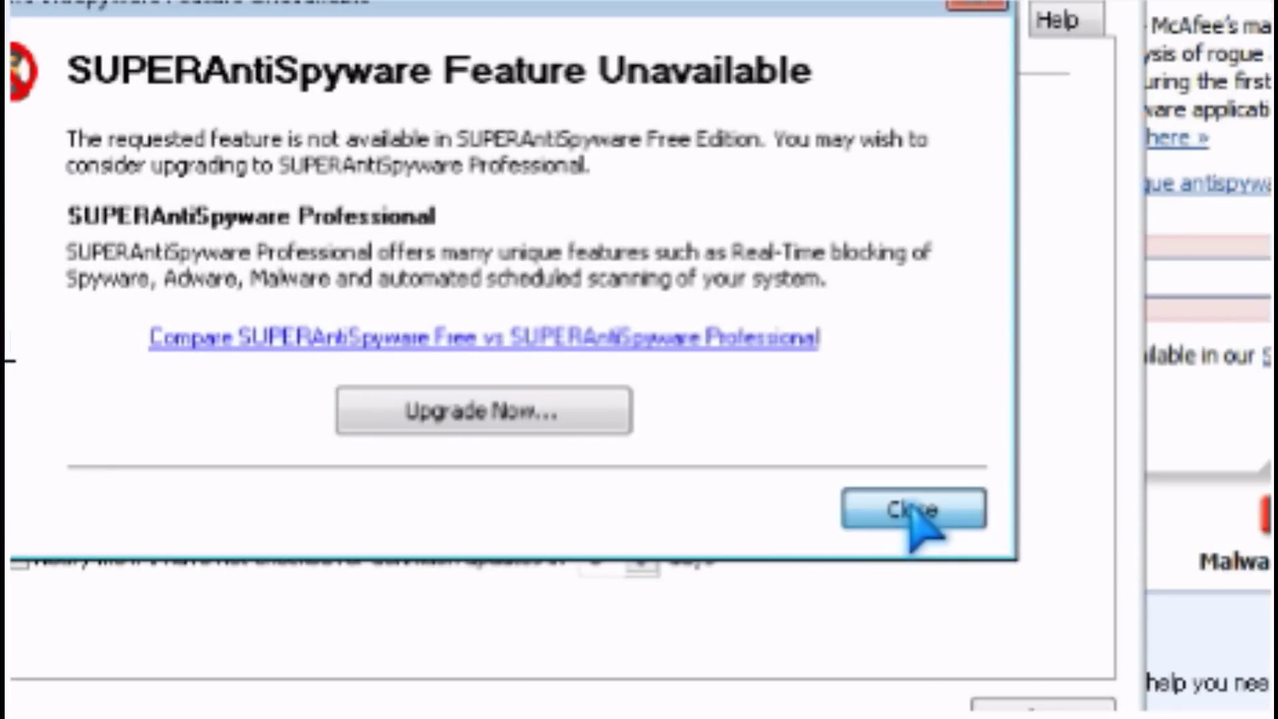
pyautogui.click(913, 510)
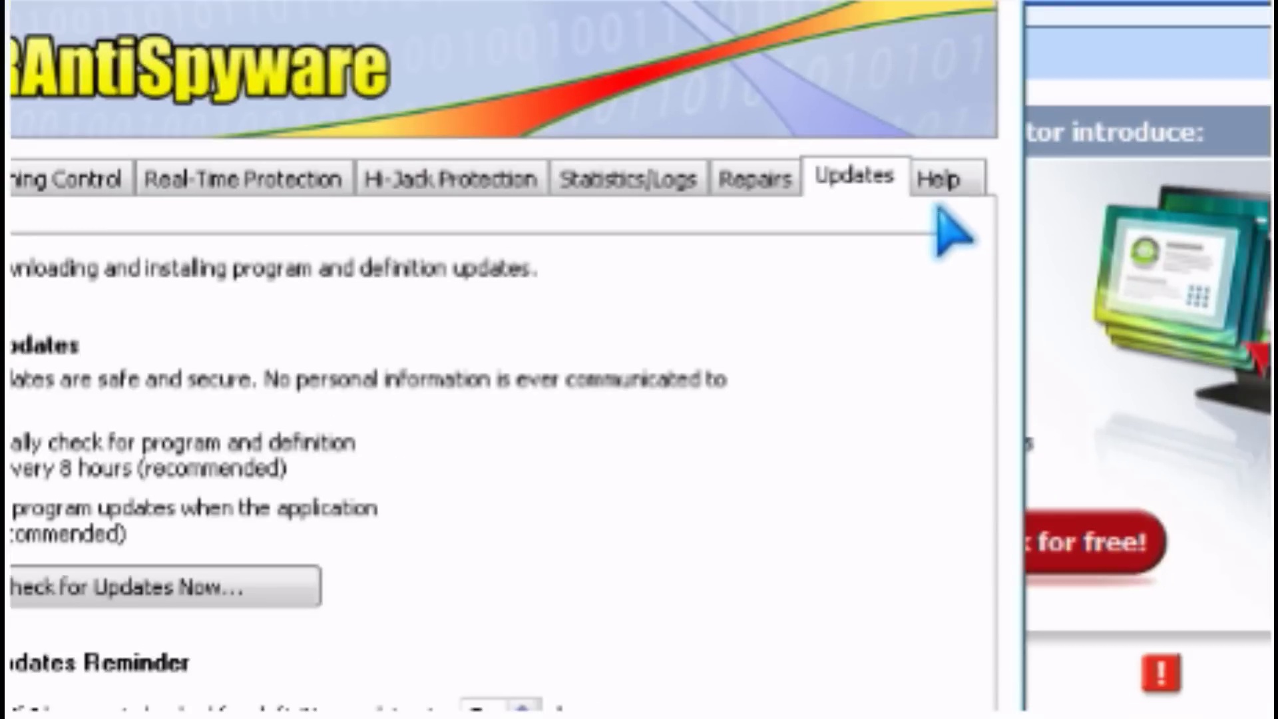
pyautogui.click(976, 108)
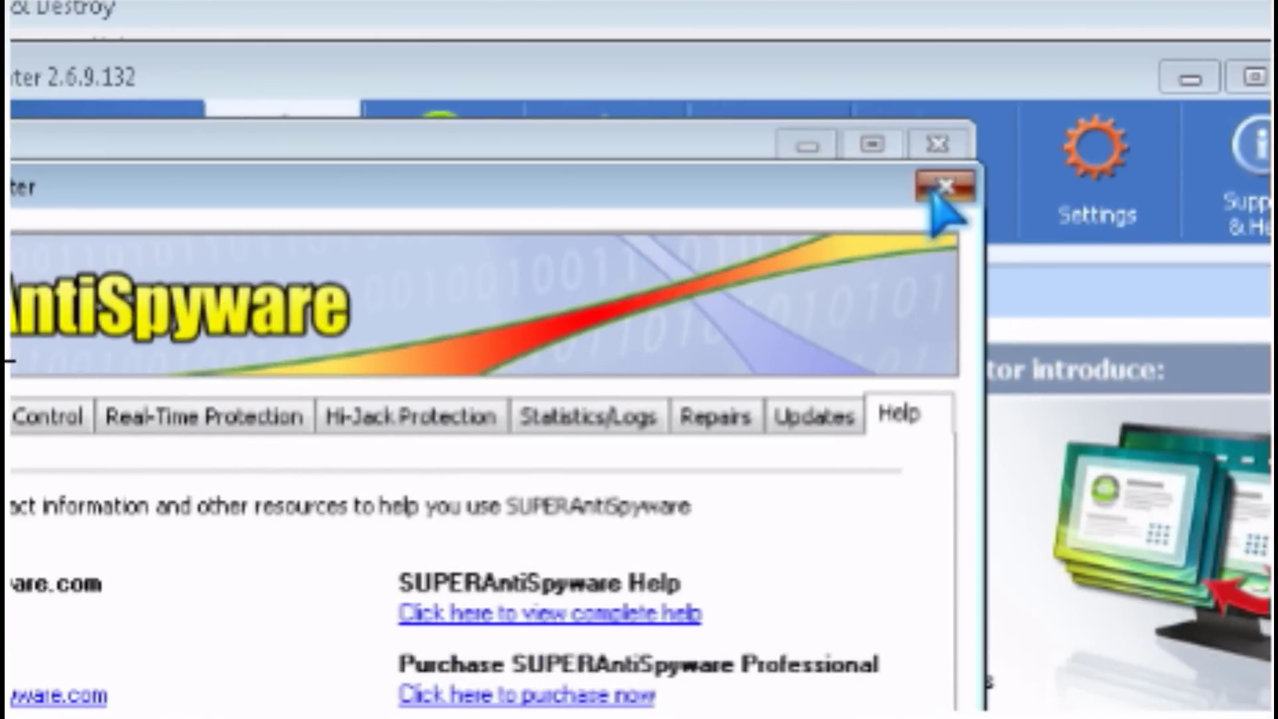
pyautogui.click(1253, 26)
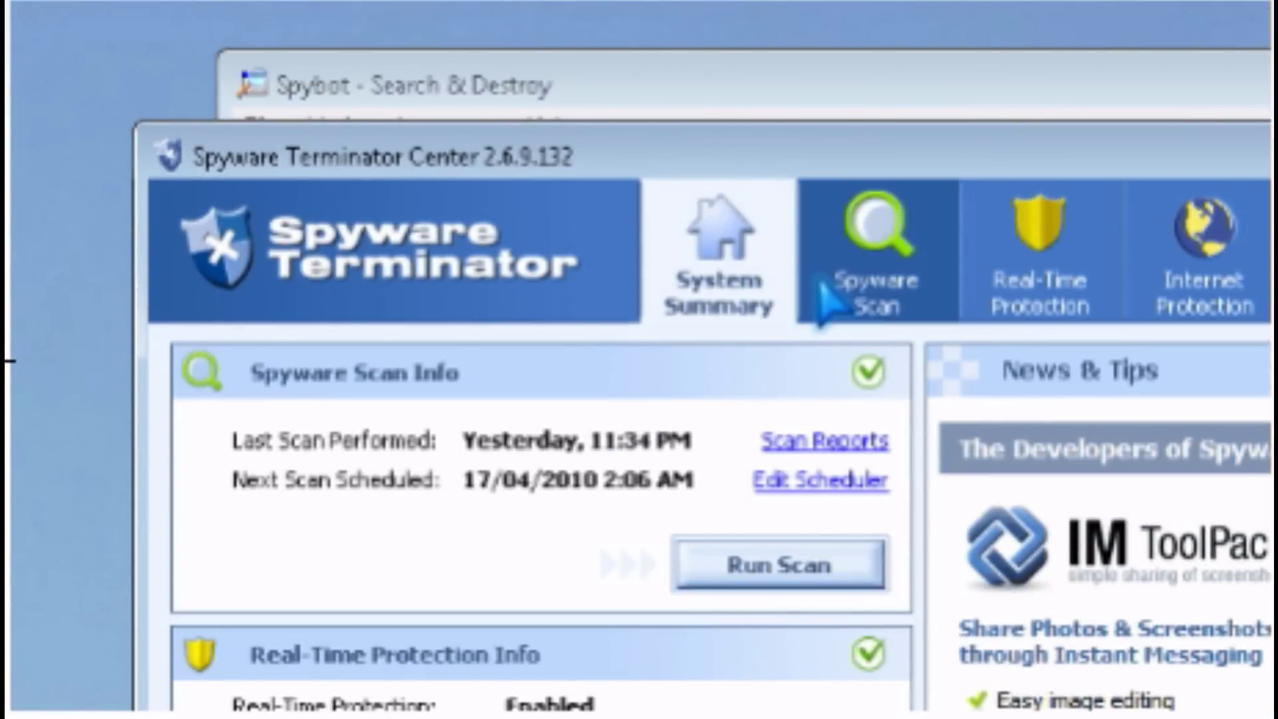
# Try the Full and Custom scan types, then open the 10/04/2010 11:29:16 PM scan report.
pyautogui.click(840, 301)
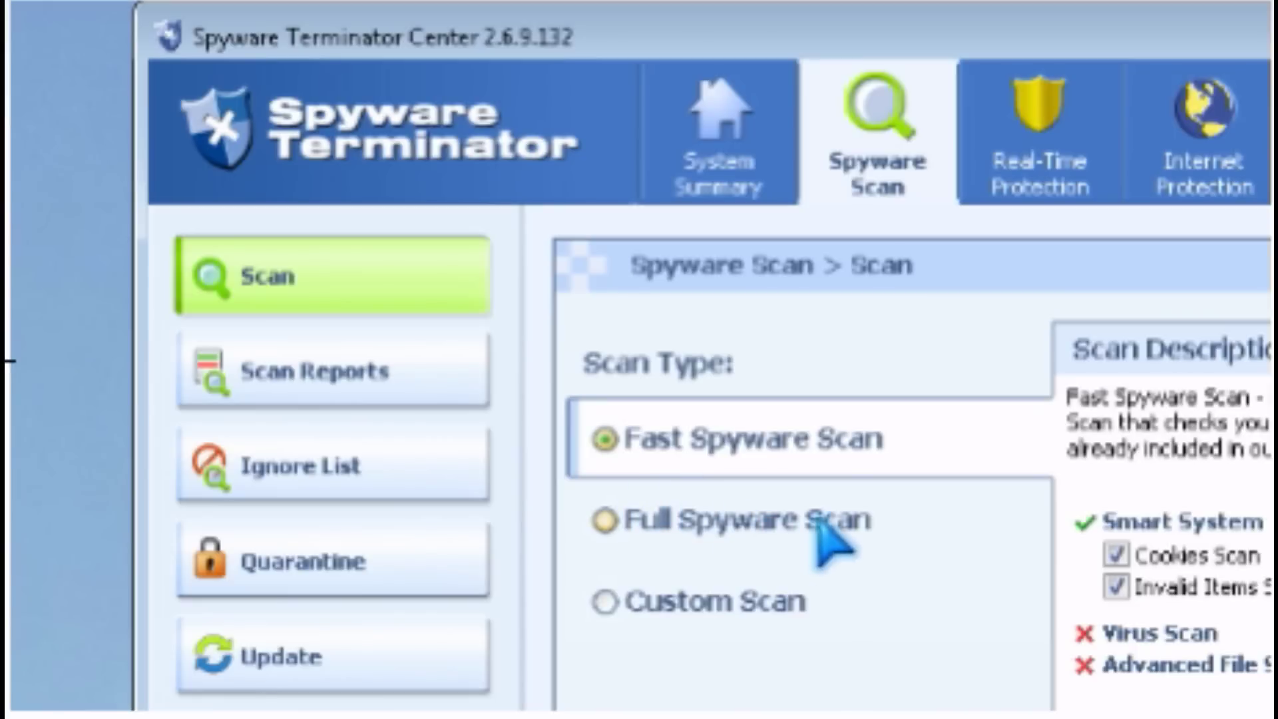
pyautogui.click(807, 526)
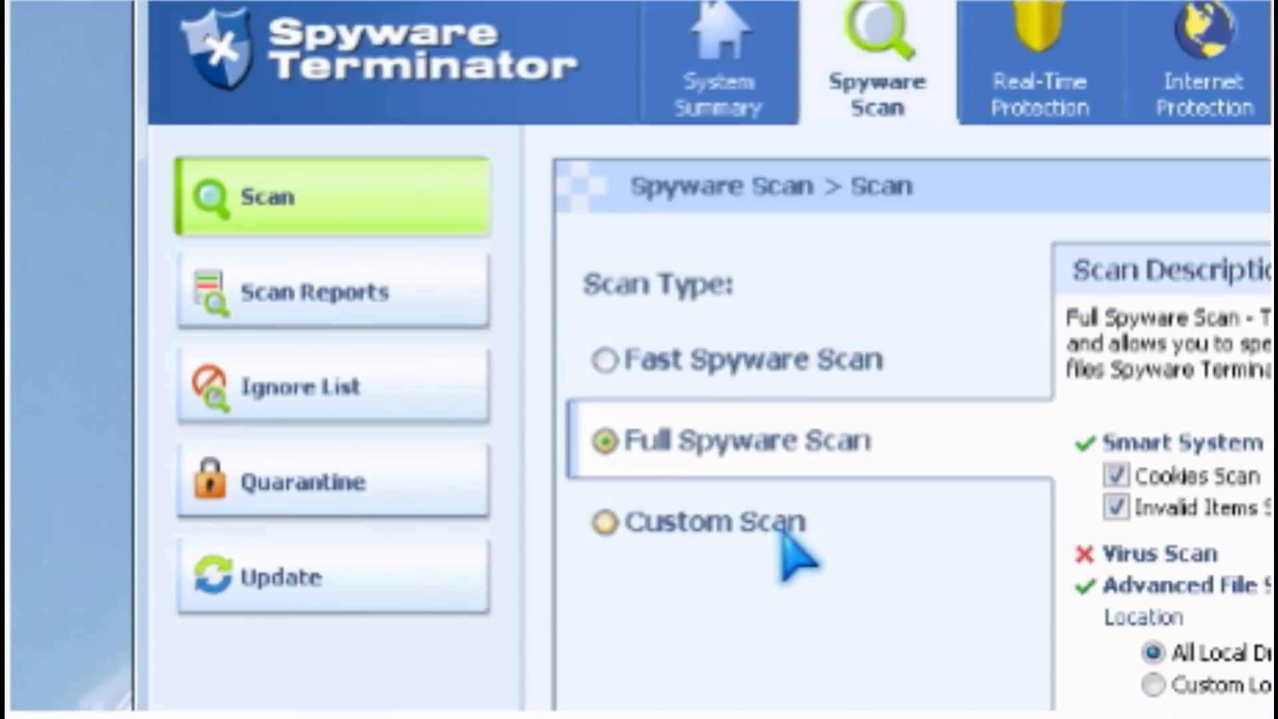
pyautogui.click(781, 533)
pyautogui.click(456, 323)
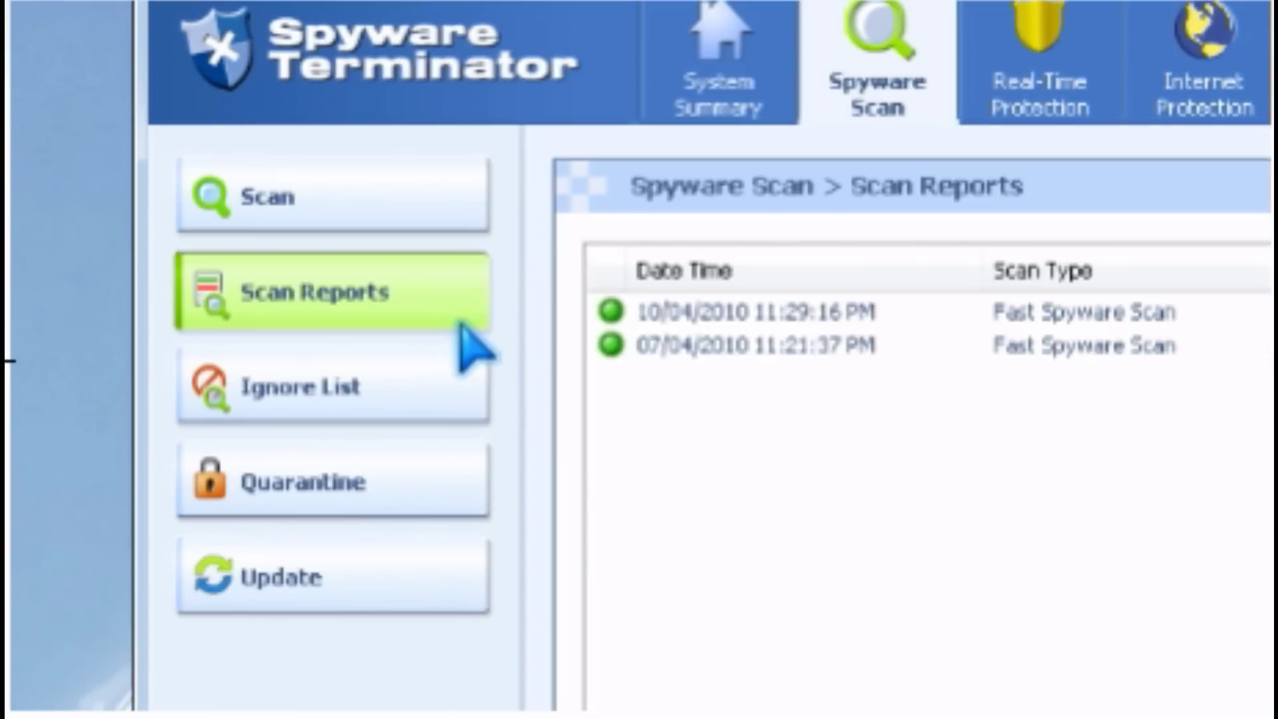
pyautogui.click(806, 325)
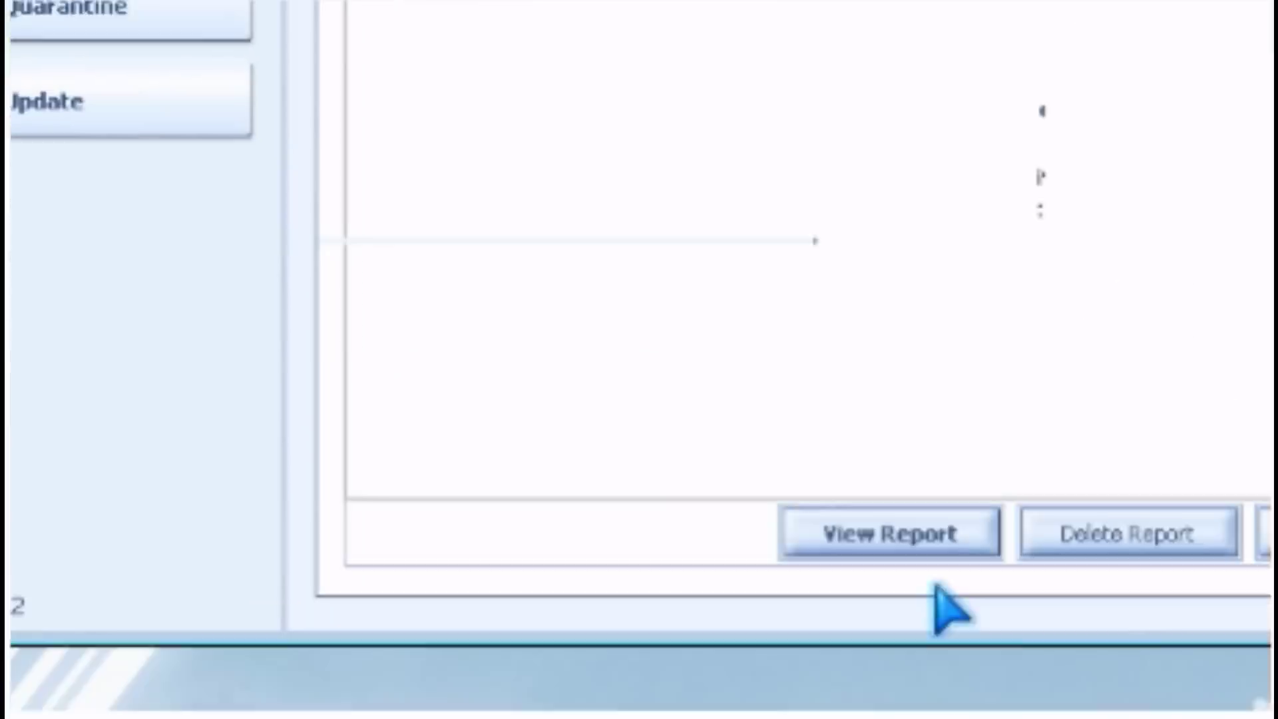
pyautogui.click(933, 464)
# Browse the report's Safe SW (Ctfmon details), Unknown SW and full Scan Report log, then close it.
pyautogui.click(553, 211)
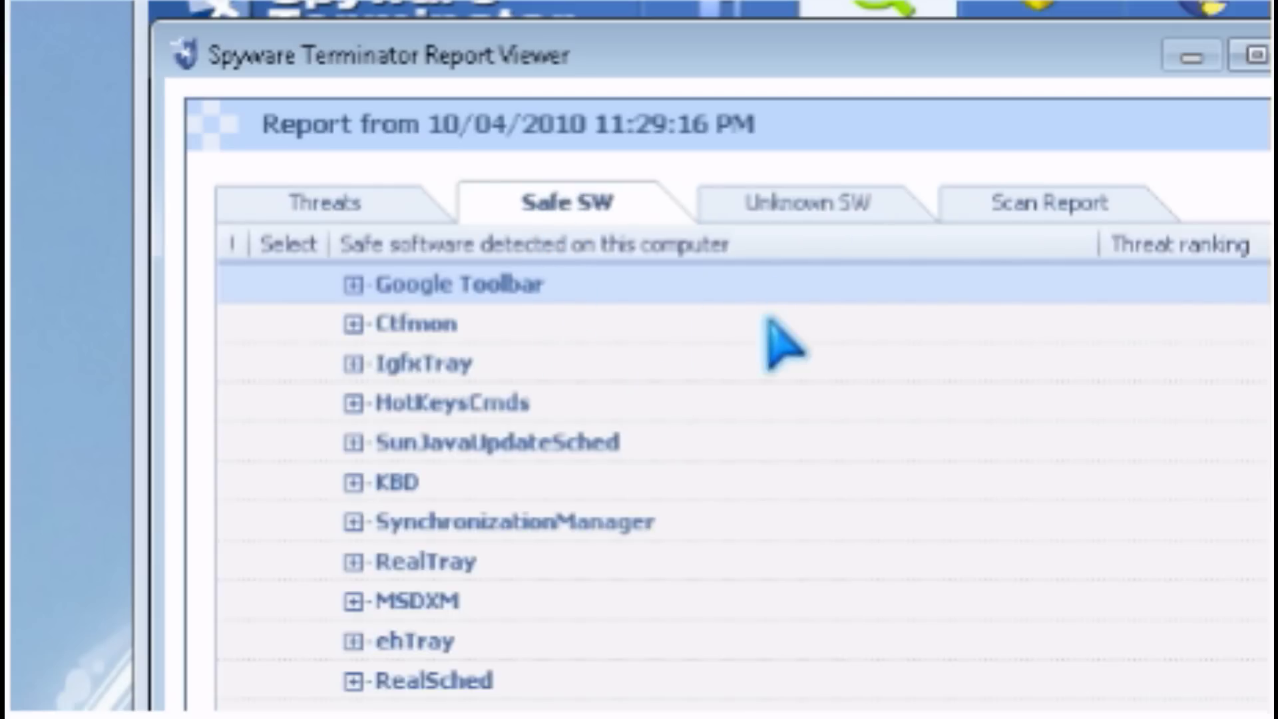
pyautogui.click(353, 324)
pyautogui.click(505, 320)
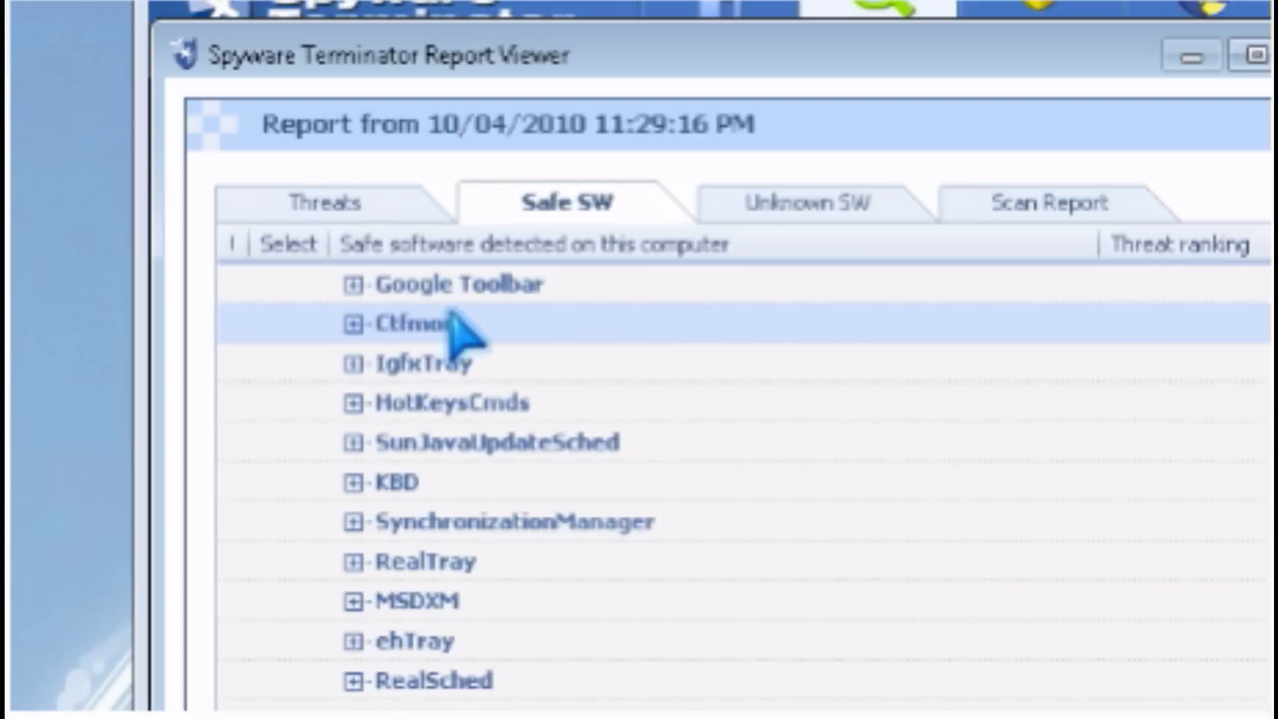
pyautogui.click(835, 207)
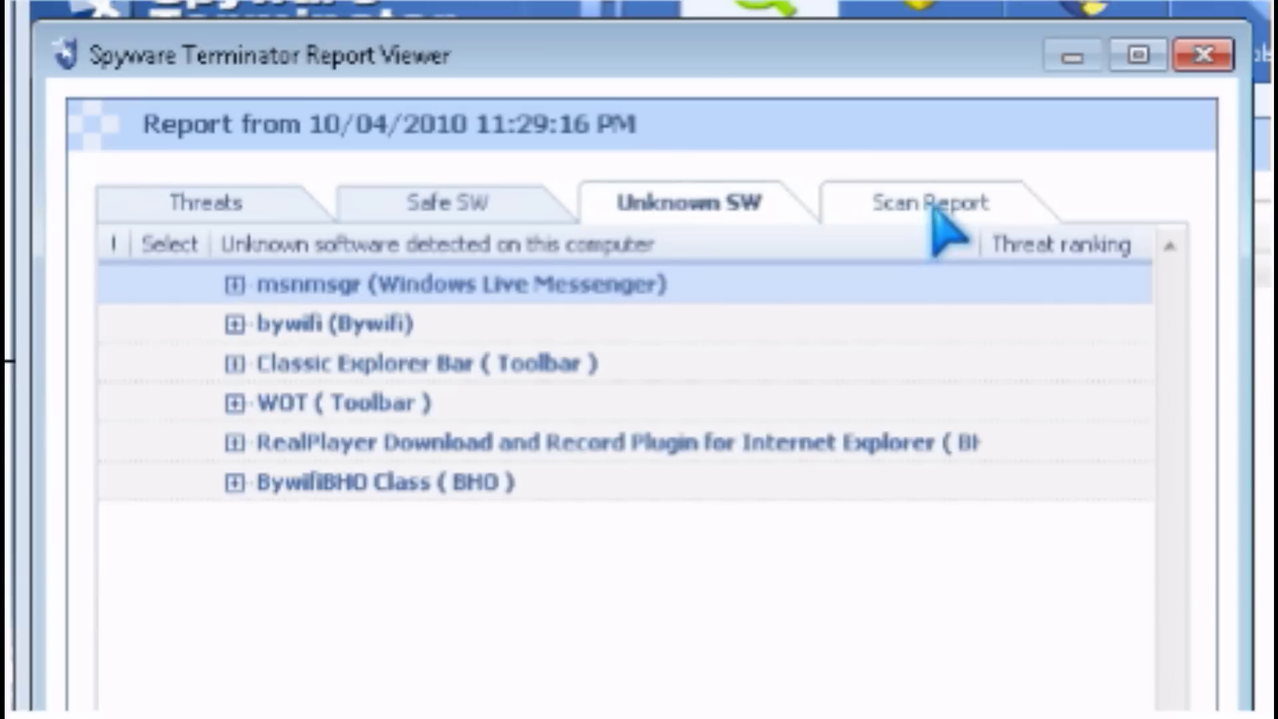
pyautogui.click(996, 176)
pyautogui.scroll(-5, 383, 456)
pyautogui.scroll(-1, 426, 499)
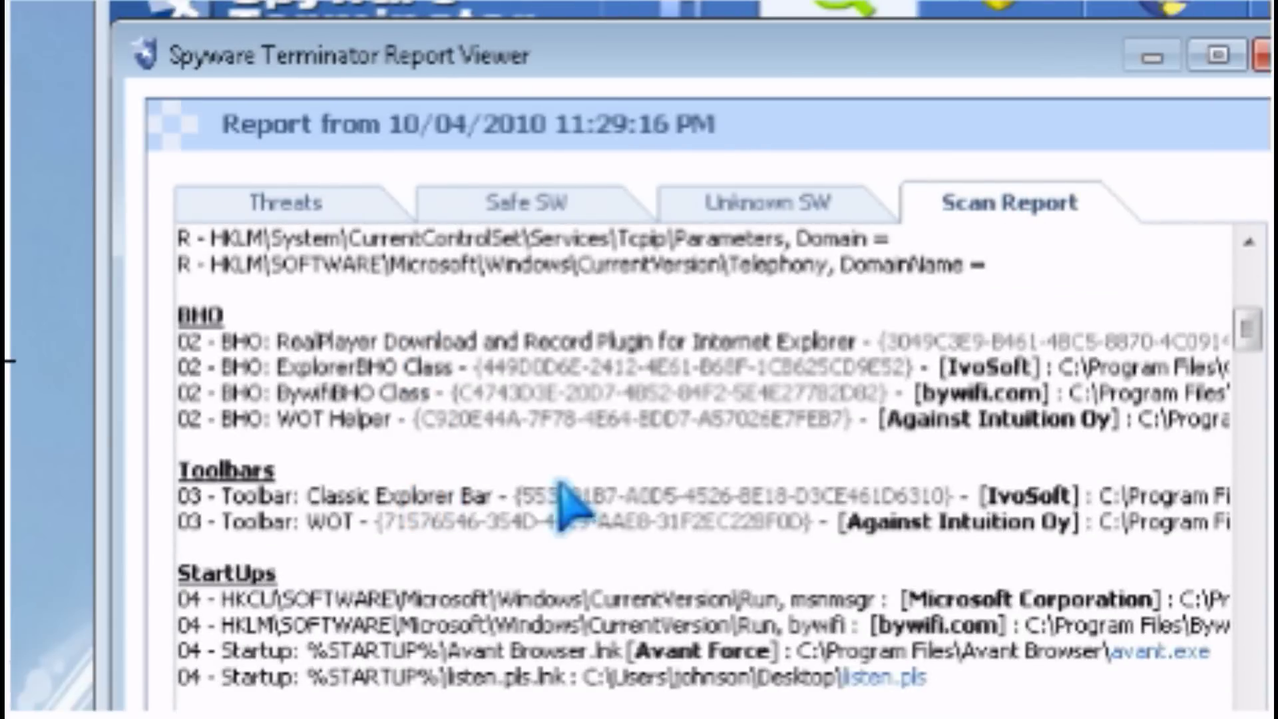
pyautogui.scroll(-6, 697, 659)
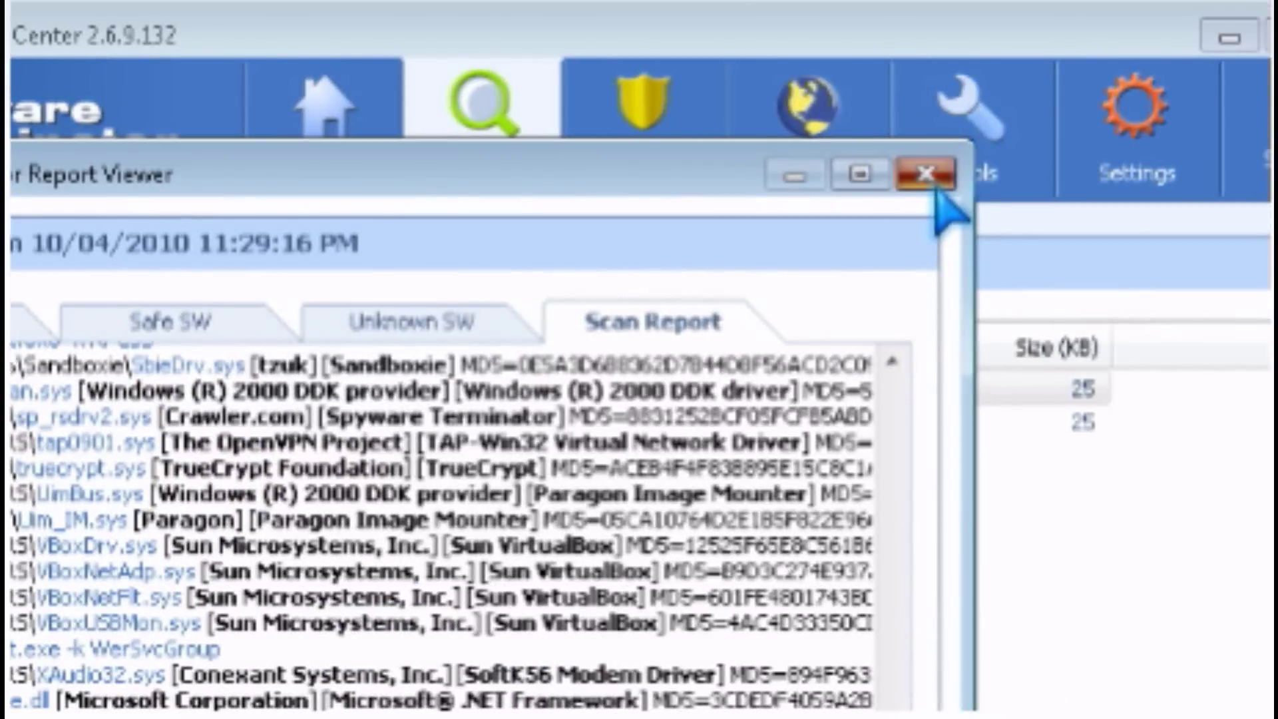
pyautogui.click(938, 191)
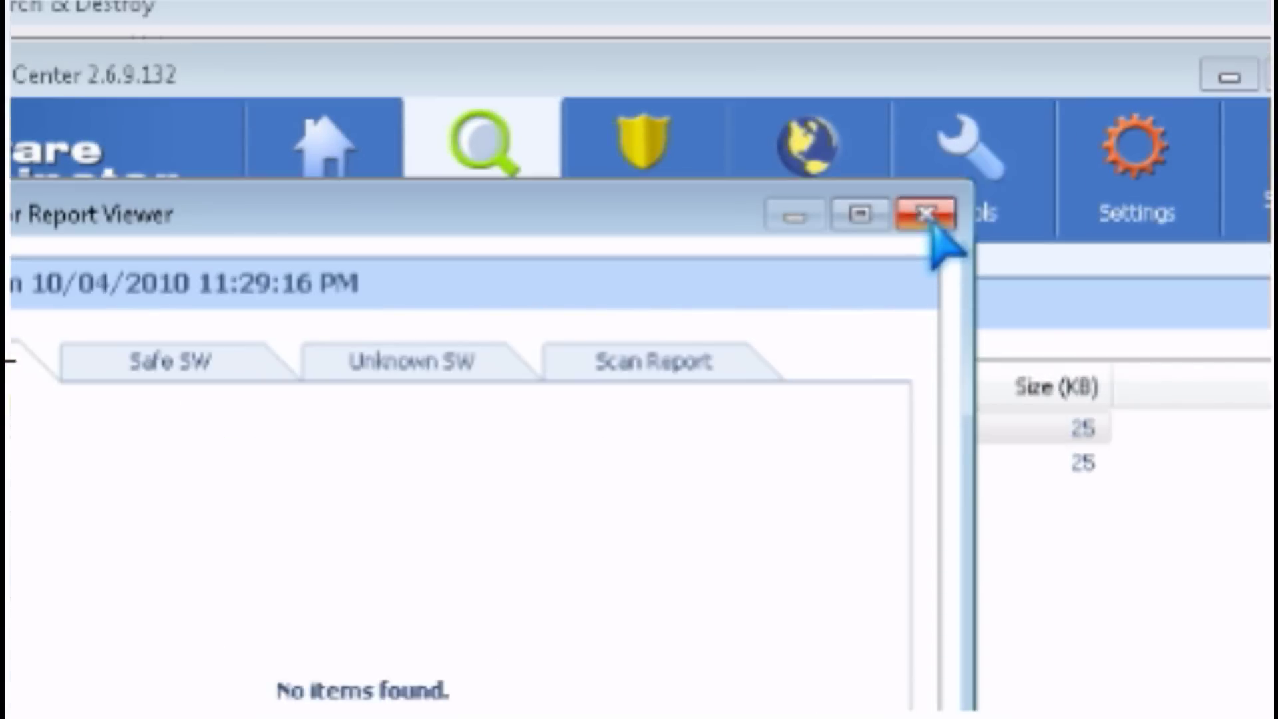
# Close the Report Viewer and review the Ignore List, Quarantine and Update version pages.
pyautogui.click(928, 178)
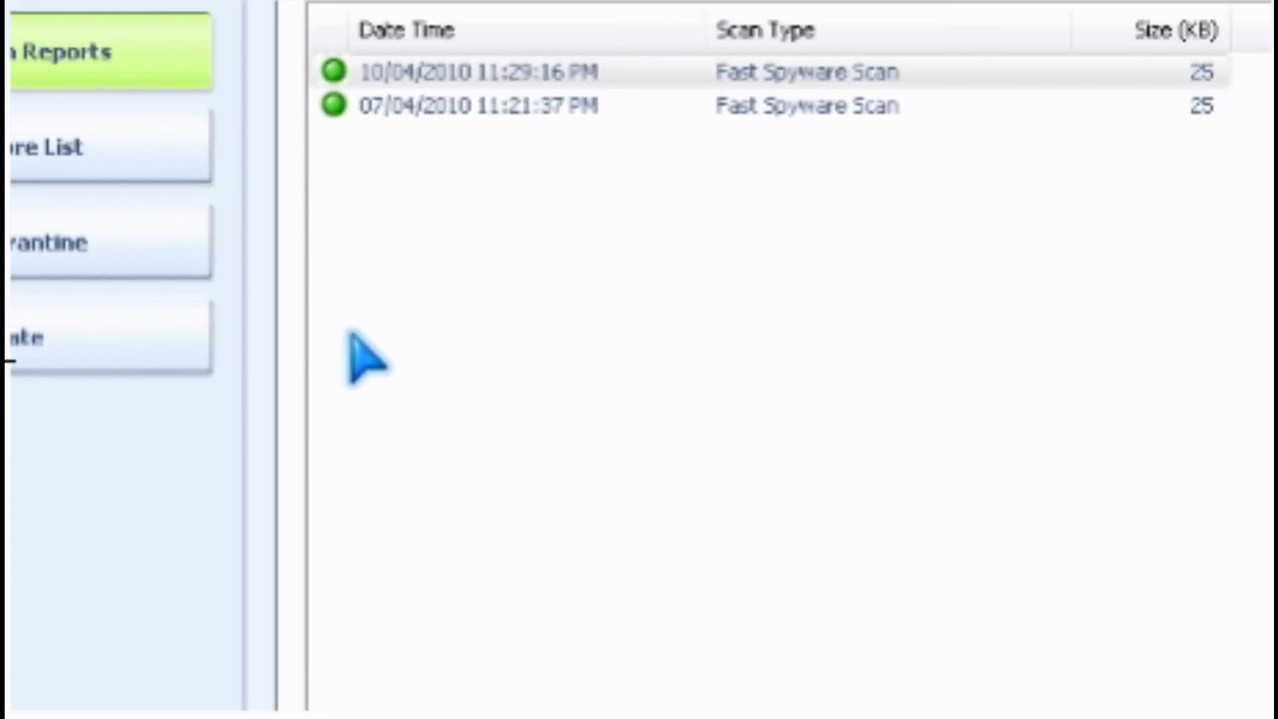
pyautogui.click(126, 147)
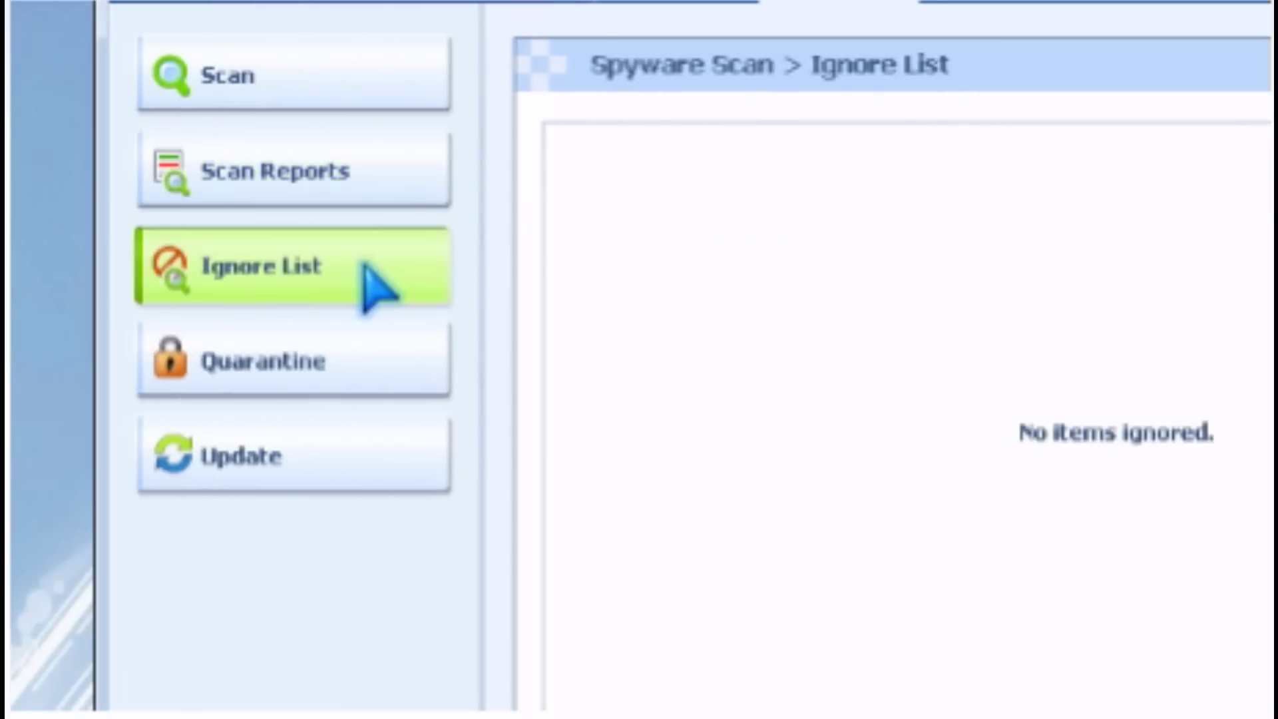
pyautogui.click(341, 362)
pyautogui.click(340, 452)
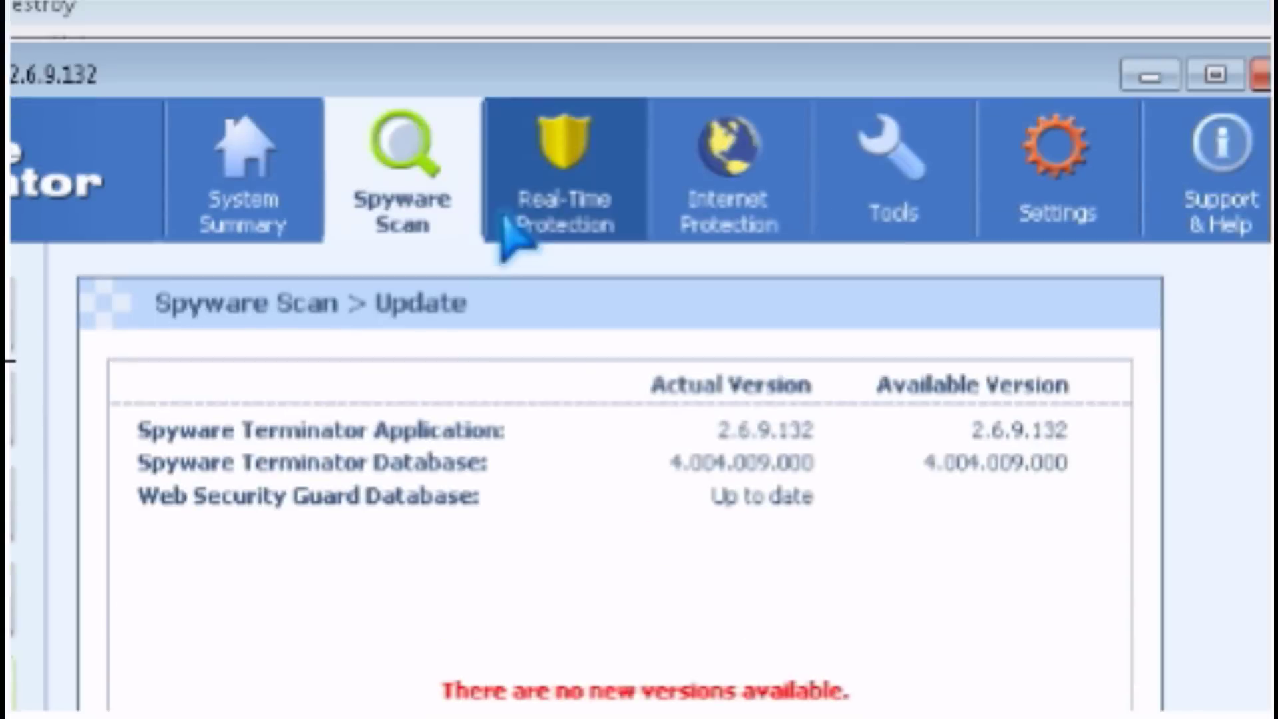
# Browse Real-Time Protection's General, Shields, White, Black and Review lists, then show Internet Protection's Cookies Scan.
pyautogui.click(587, 230)
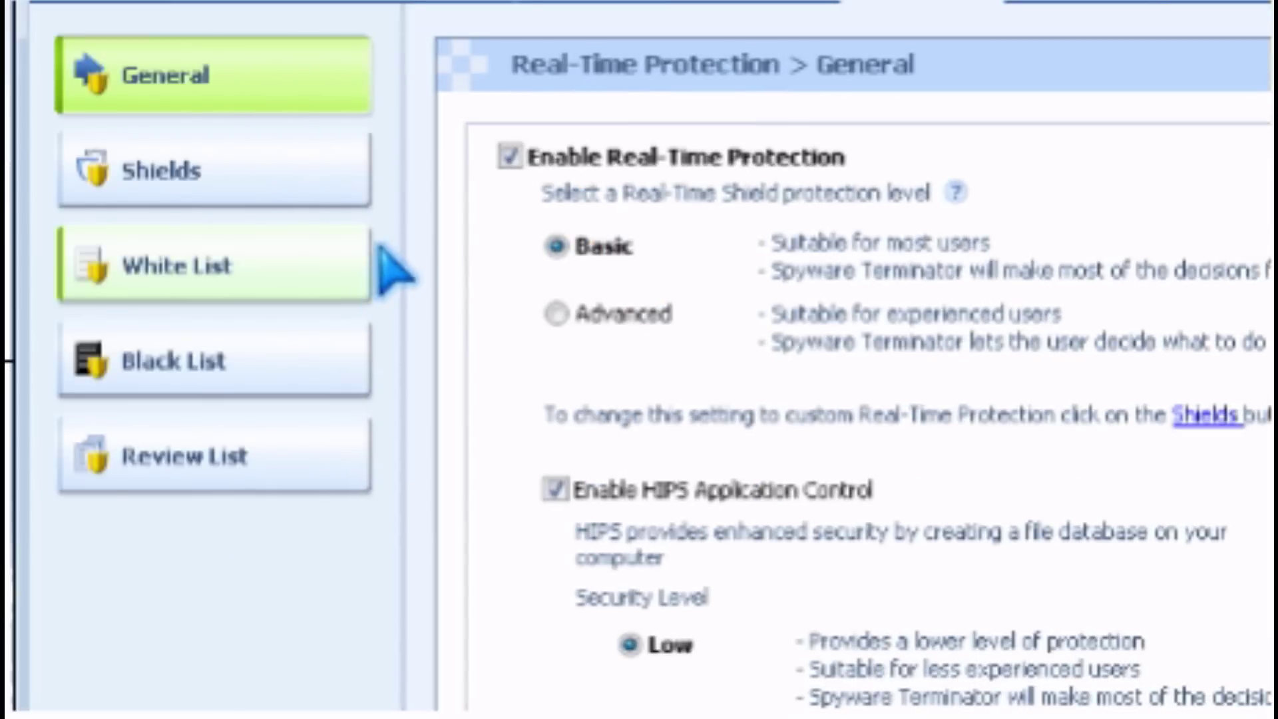
pyautogui.click(297, 189)
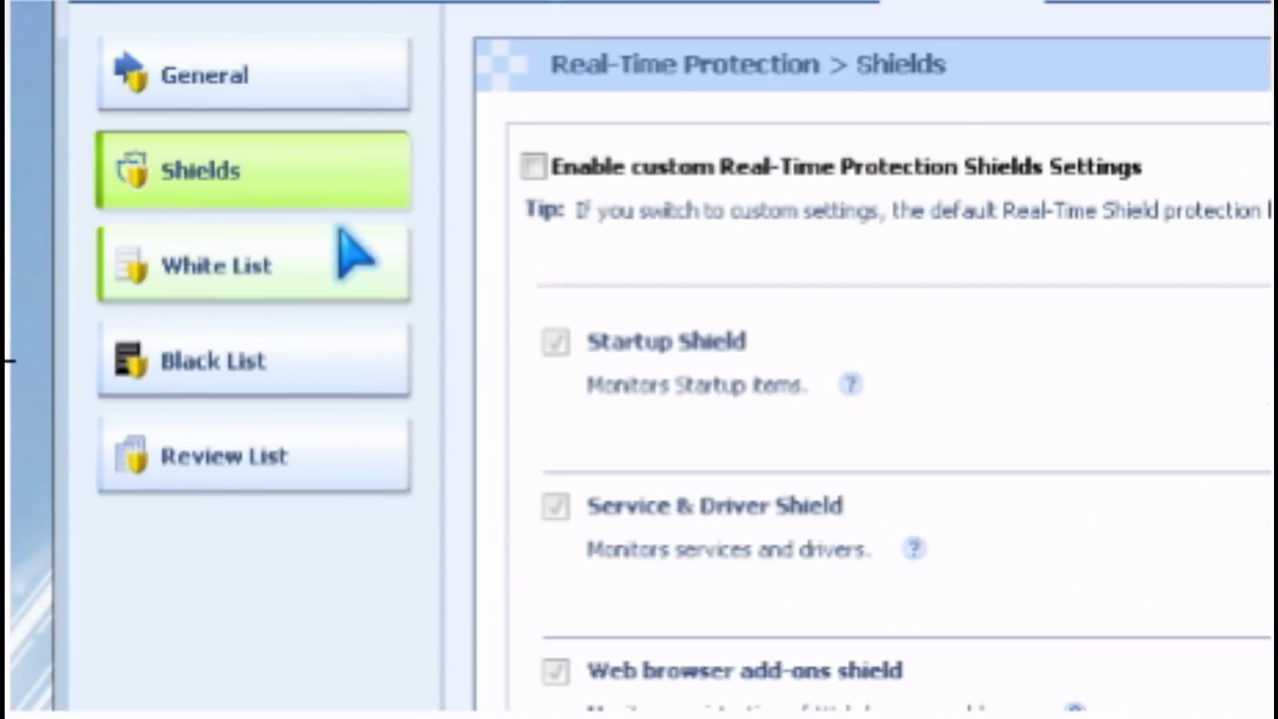
pyautogui.click(341, 281)
pyautogui.click(341, 366)
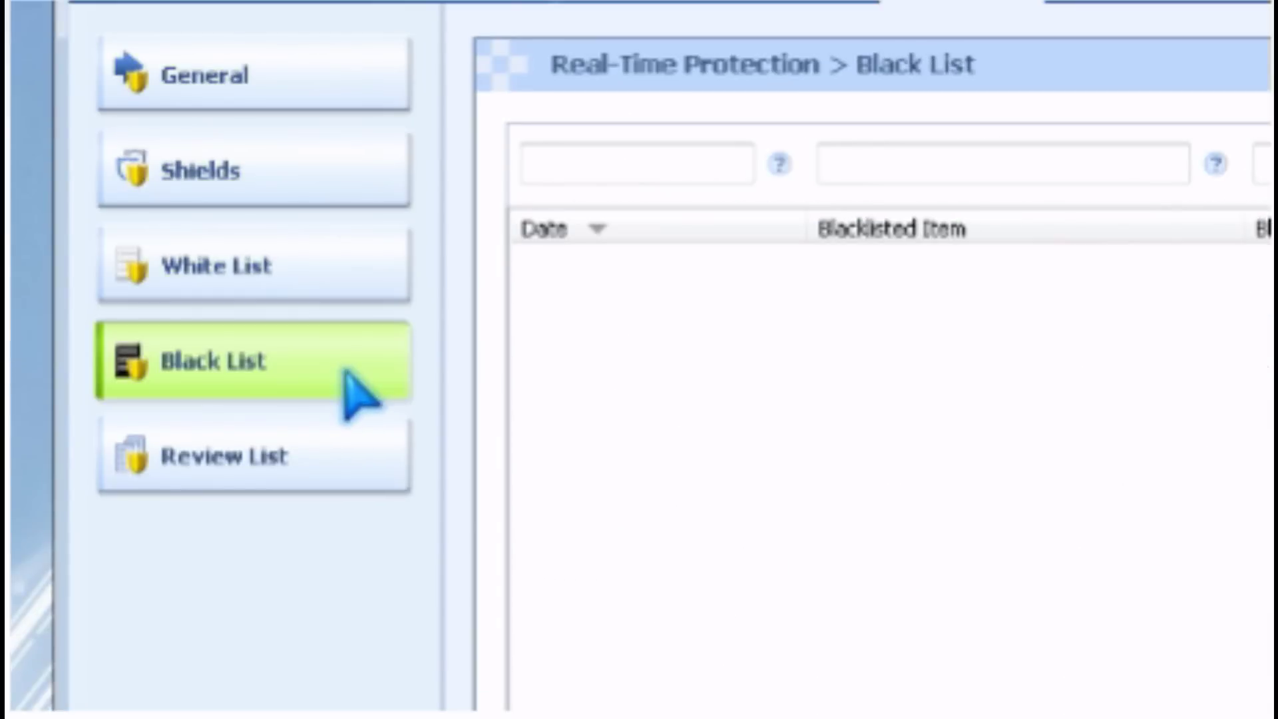
pyautogui.click(345, 453)
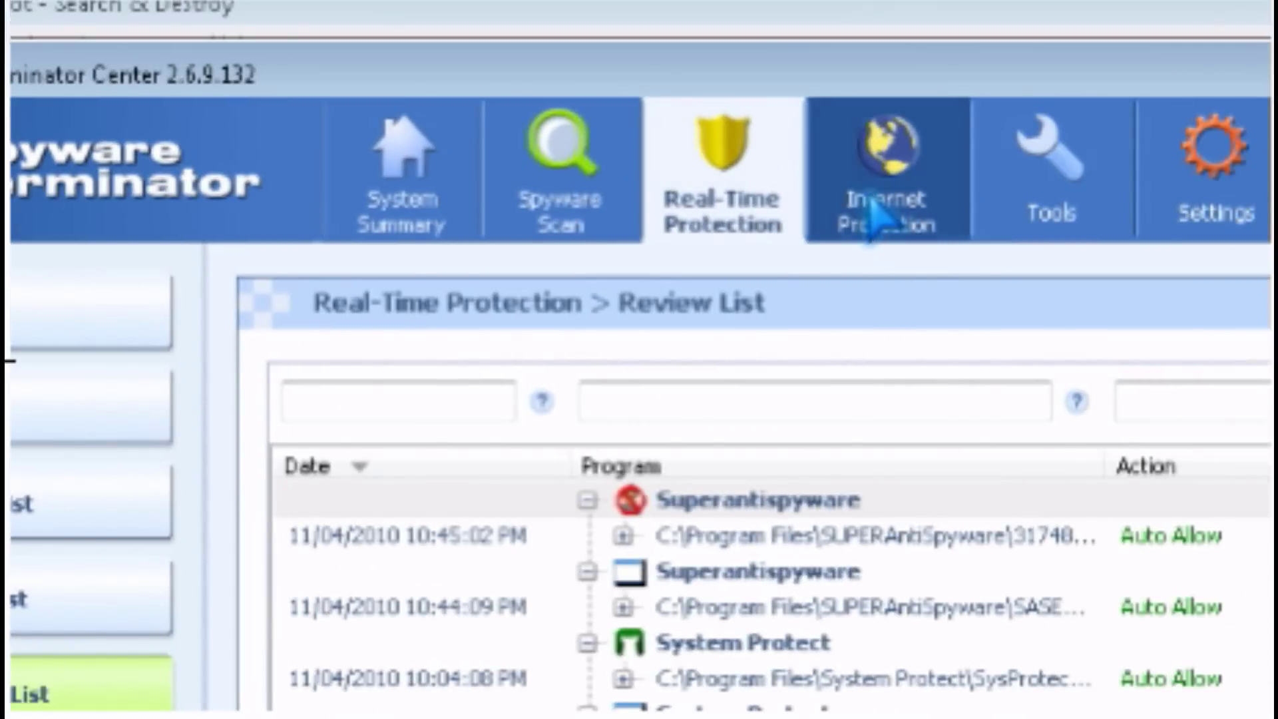
pyautogui.click(874, 221)
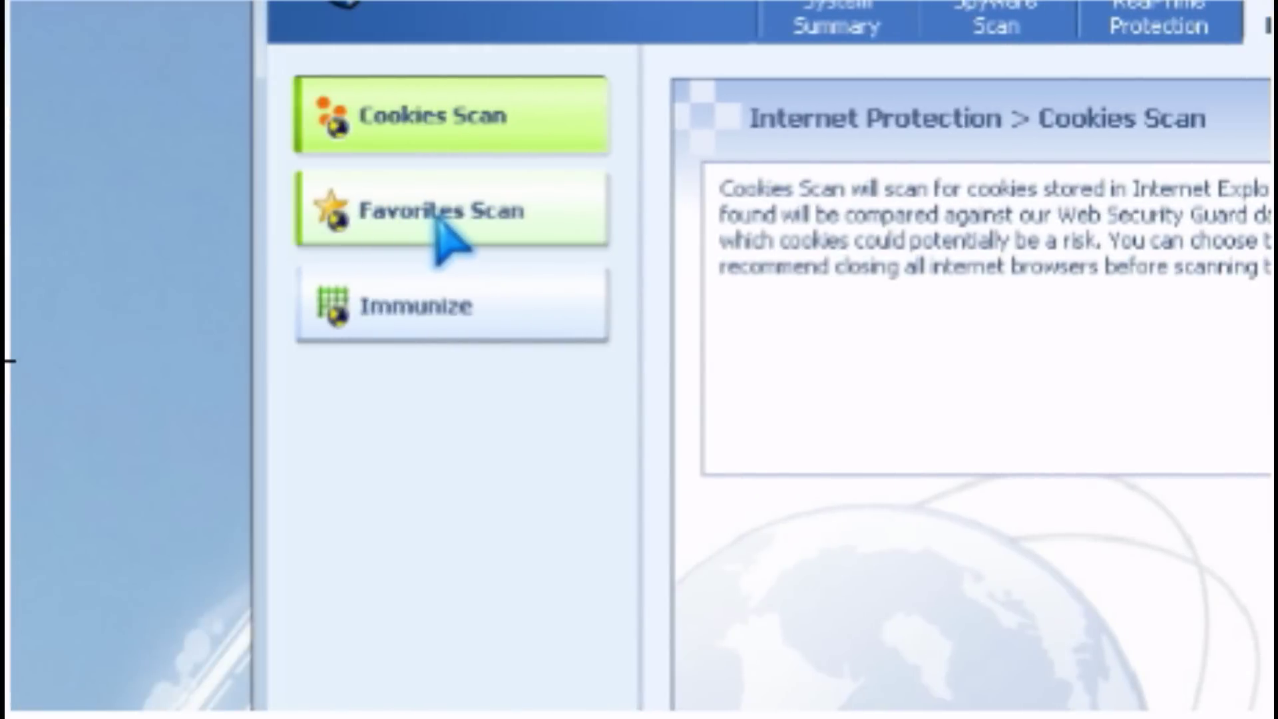
# Review favorites scan, immunization status, and System Restore, File Analysis and File Removal tools, then General Settings.
pyautogui.click(438, 219)
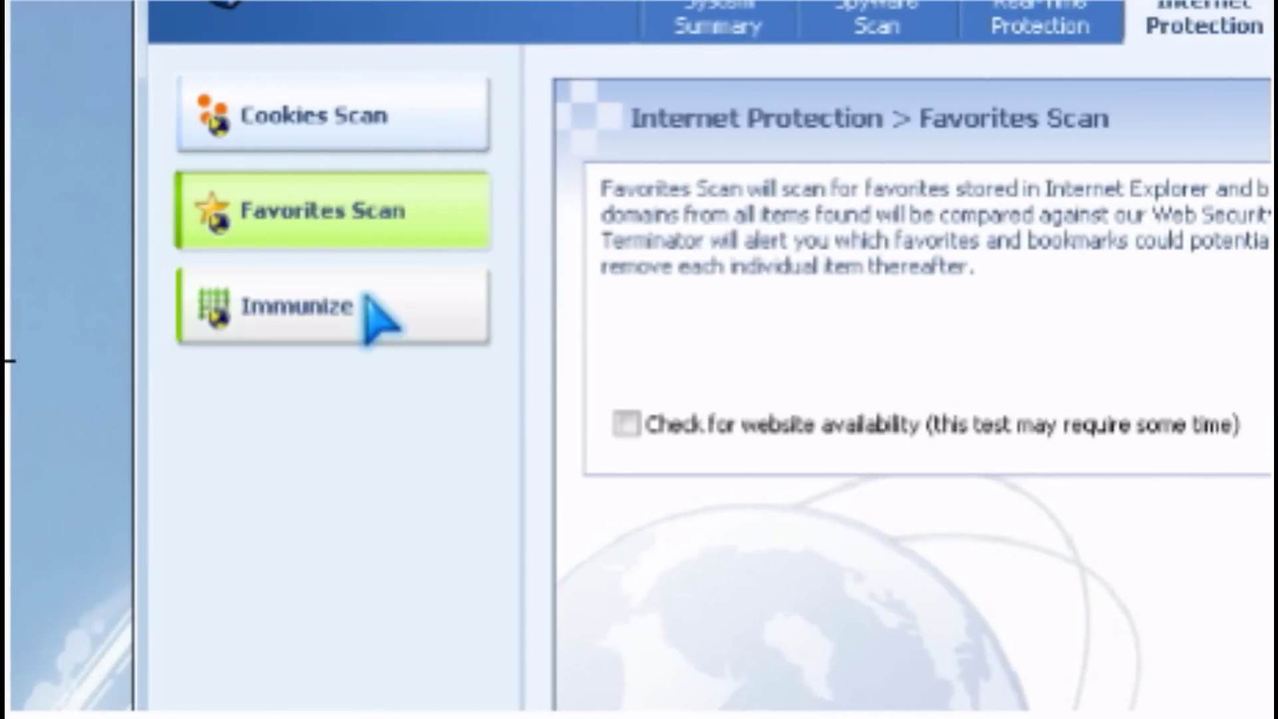
pyautogui.click(280, 307)
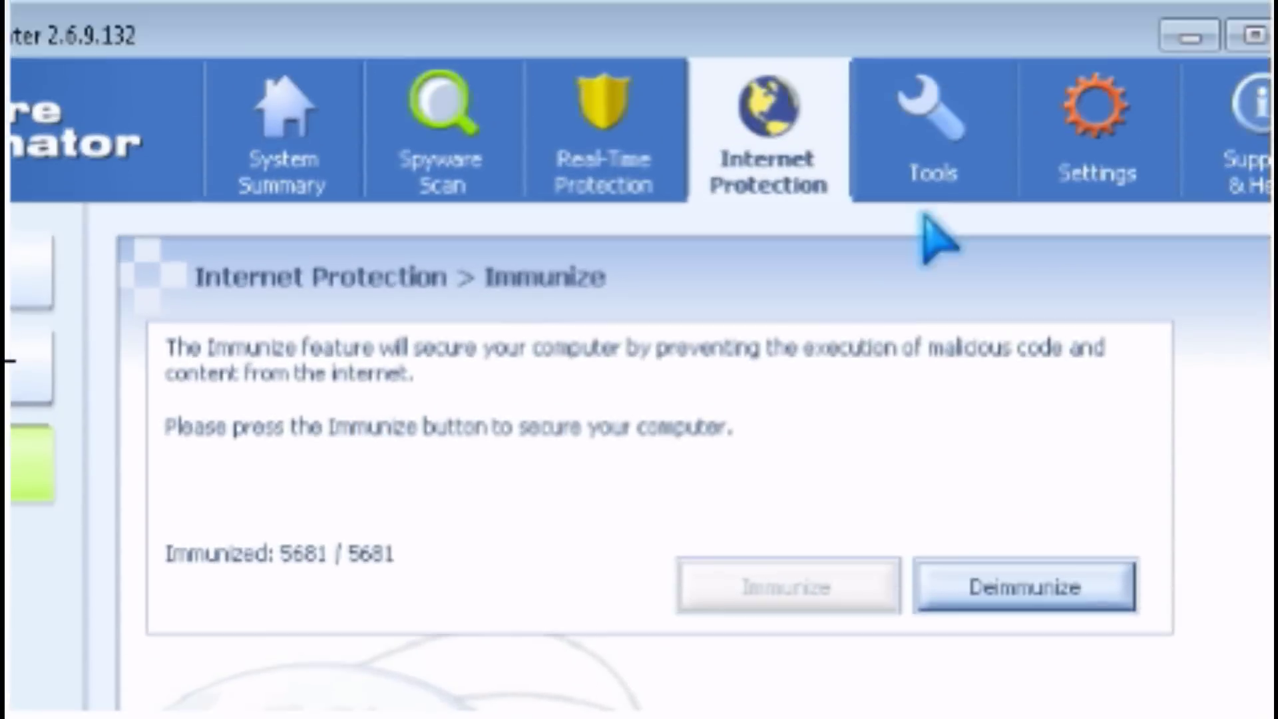
pyautogui.click(1055, 24)
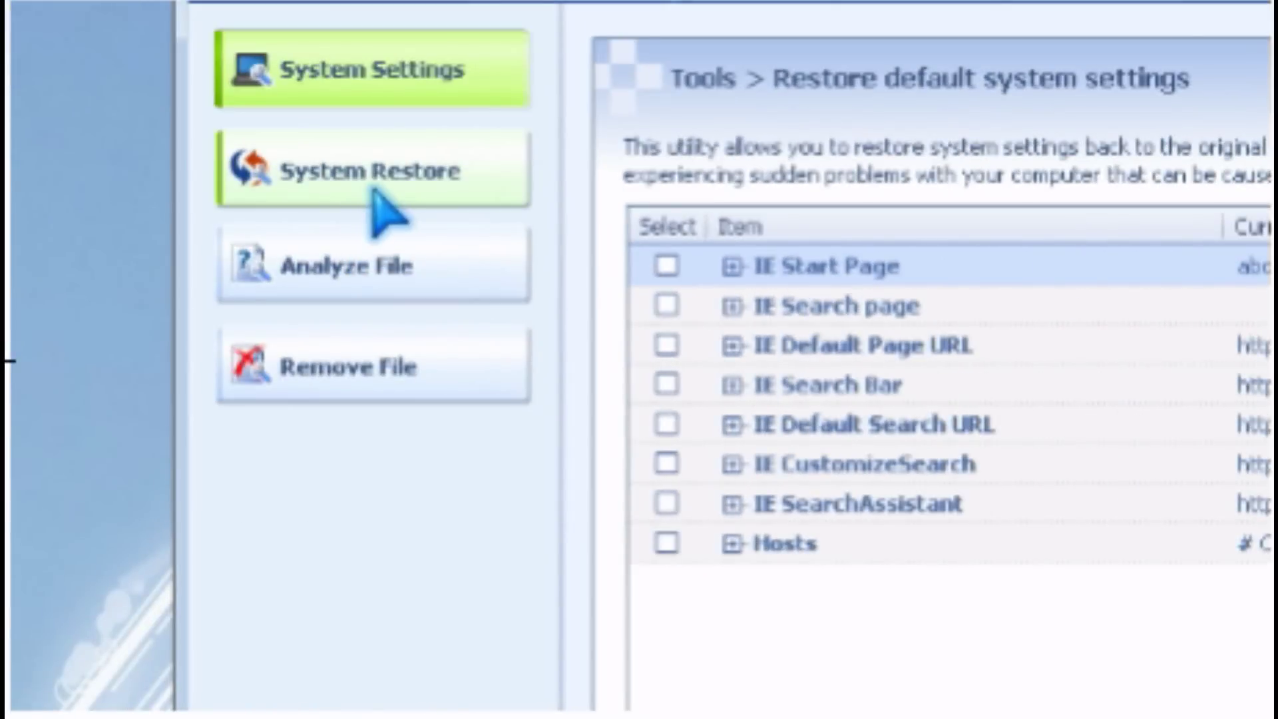
pyautogui.click(371, 171)
pyautogui.click(389, 283)
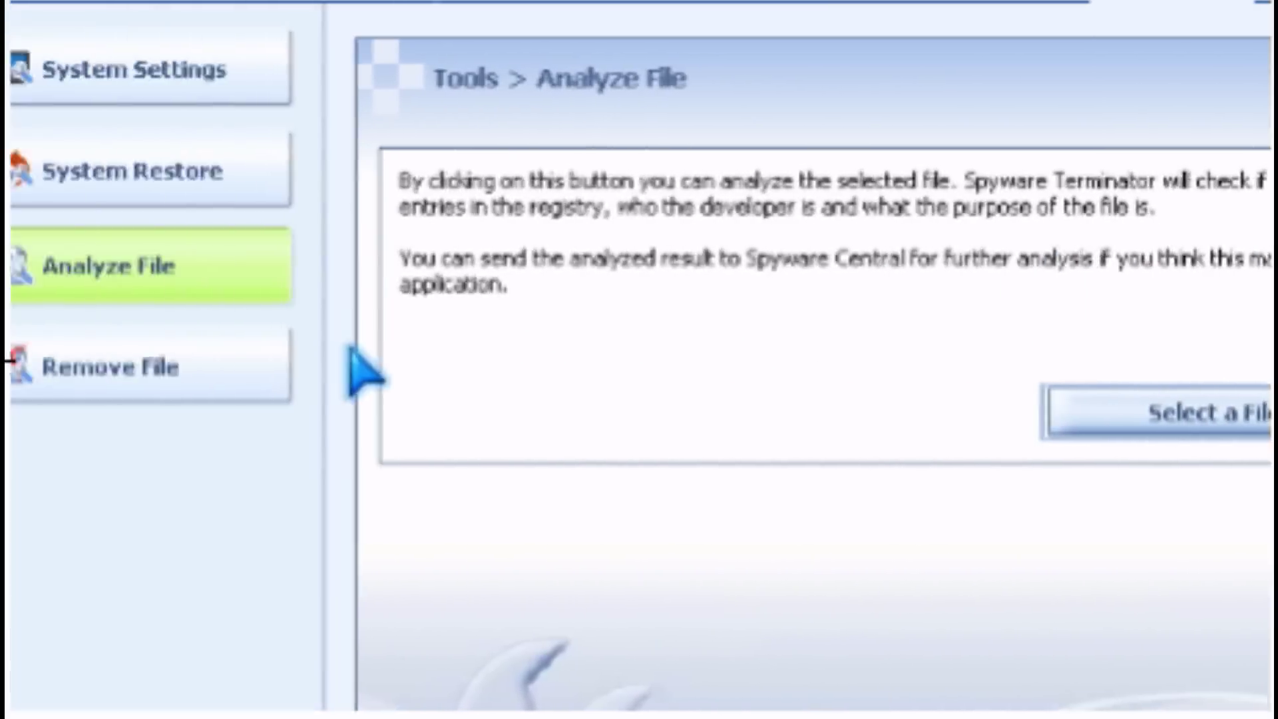
pyautogui.click(274, 367)
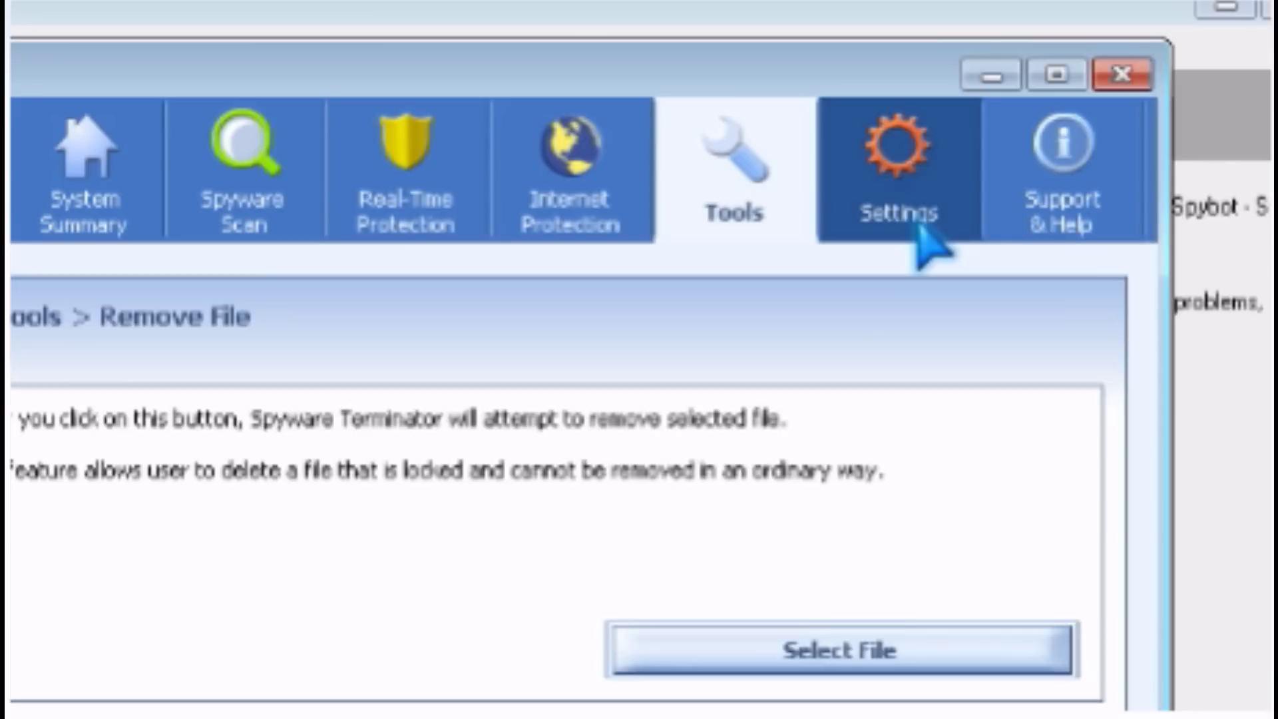
pyautogui.click(932, 246)
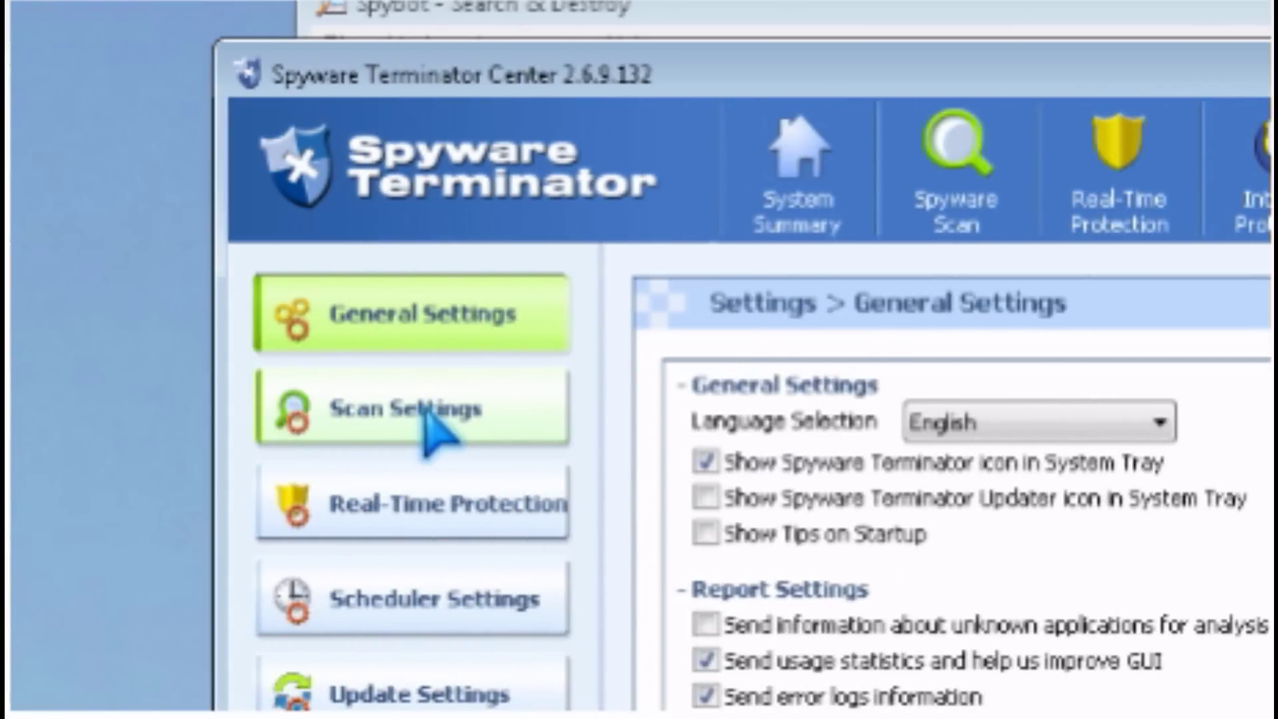
# Browse Scan, Scheduler, Real-Time Protection, Update and Web Security Guard settings pages.
pyautogui.click(436, 429)
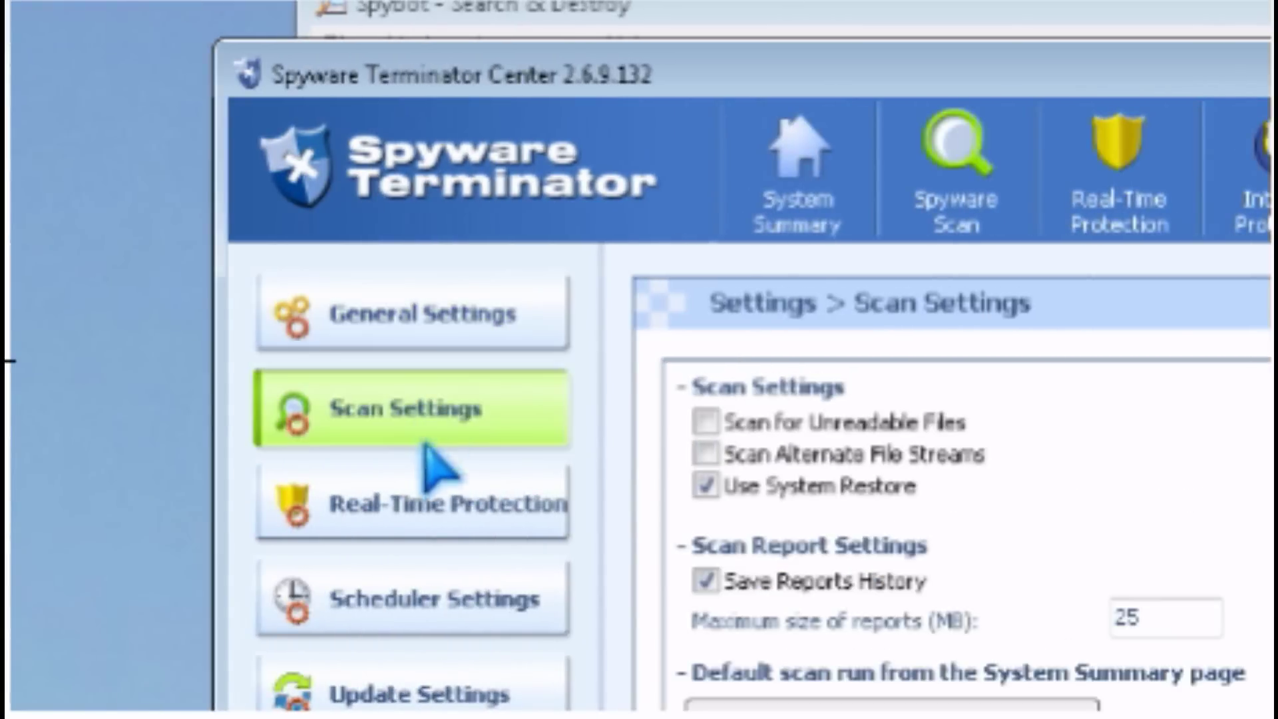
pyautogui.click(466, 513)
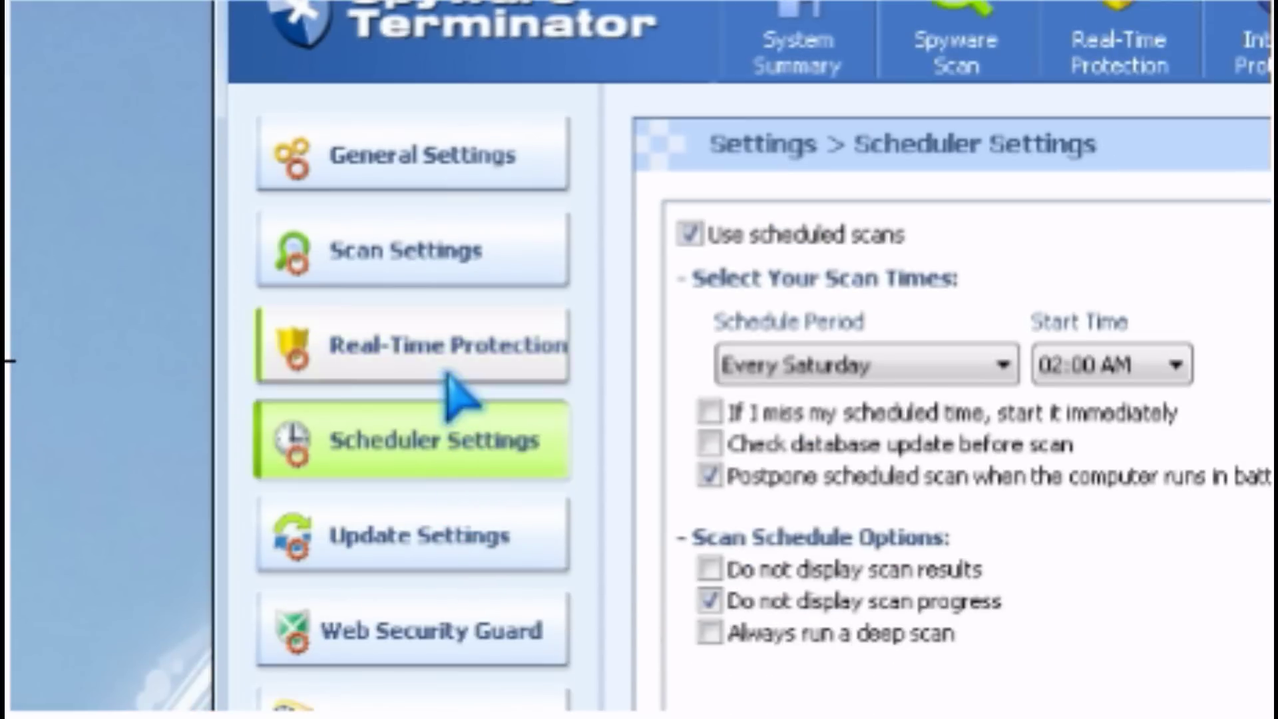
pyautogui.click(446, 452)
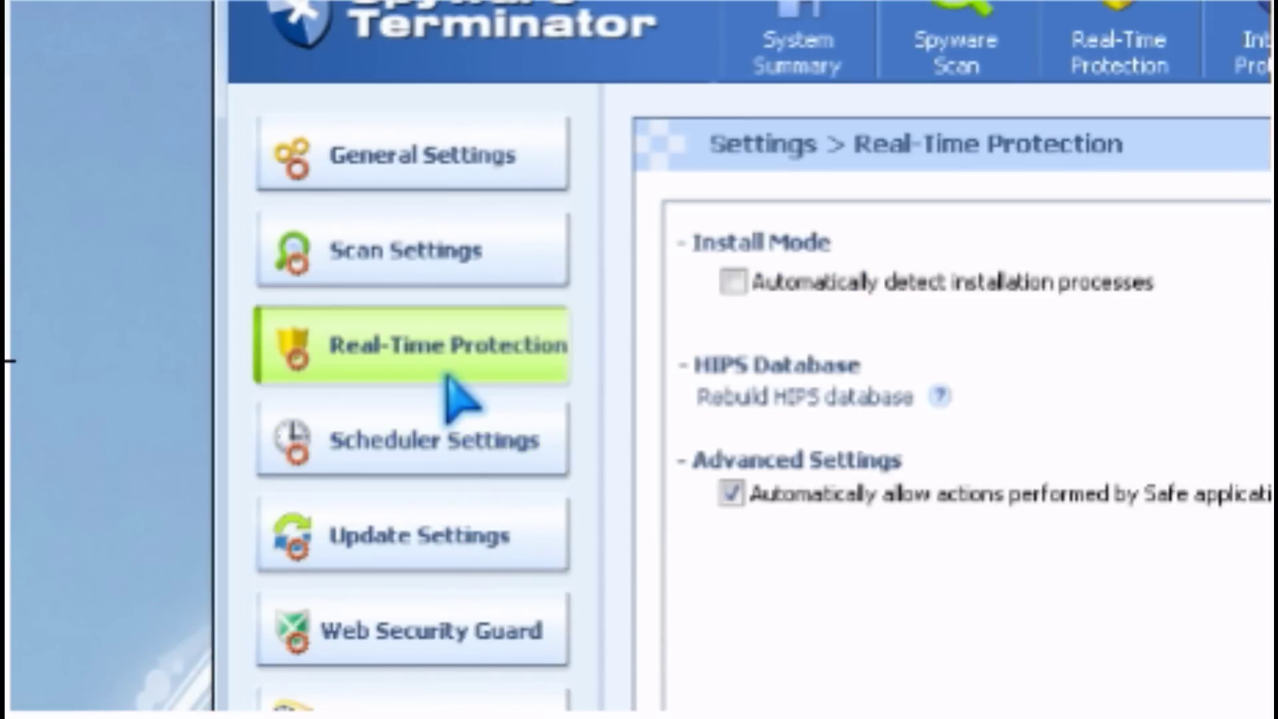
pyautogui.click(517, 463)
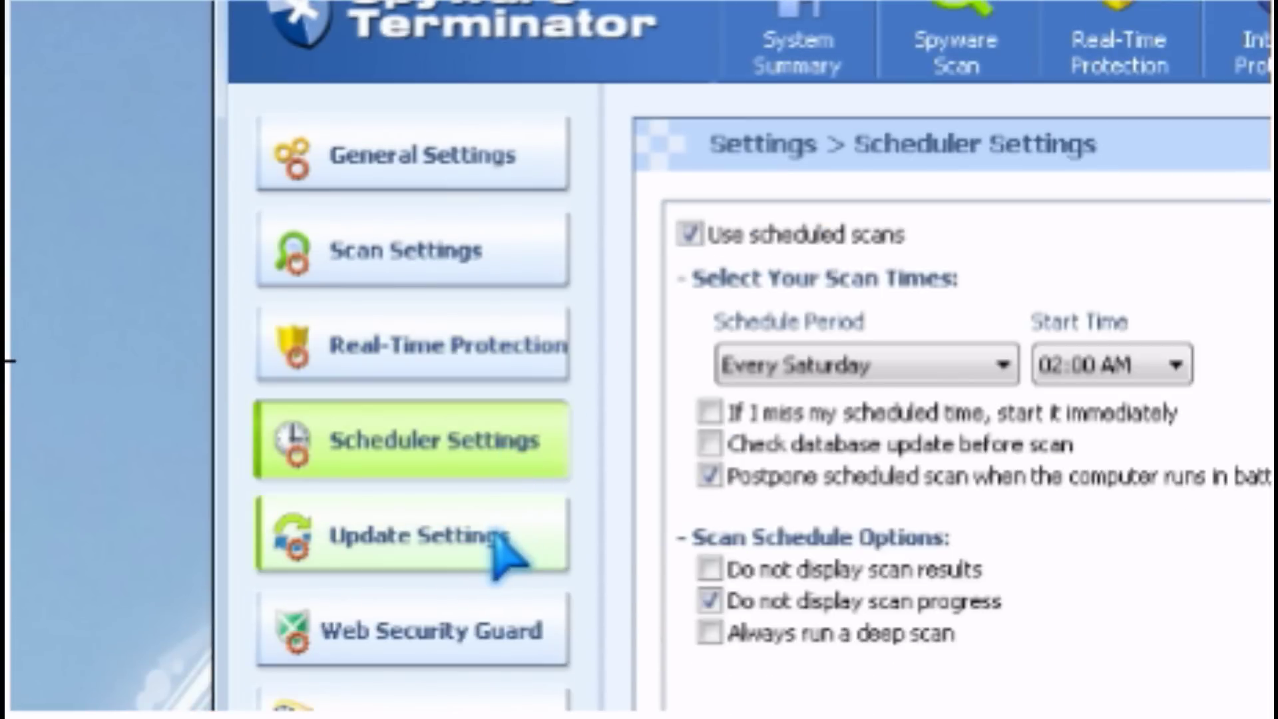
pyautogui.click(505, 556)
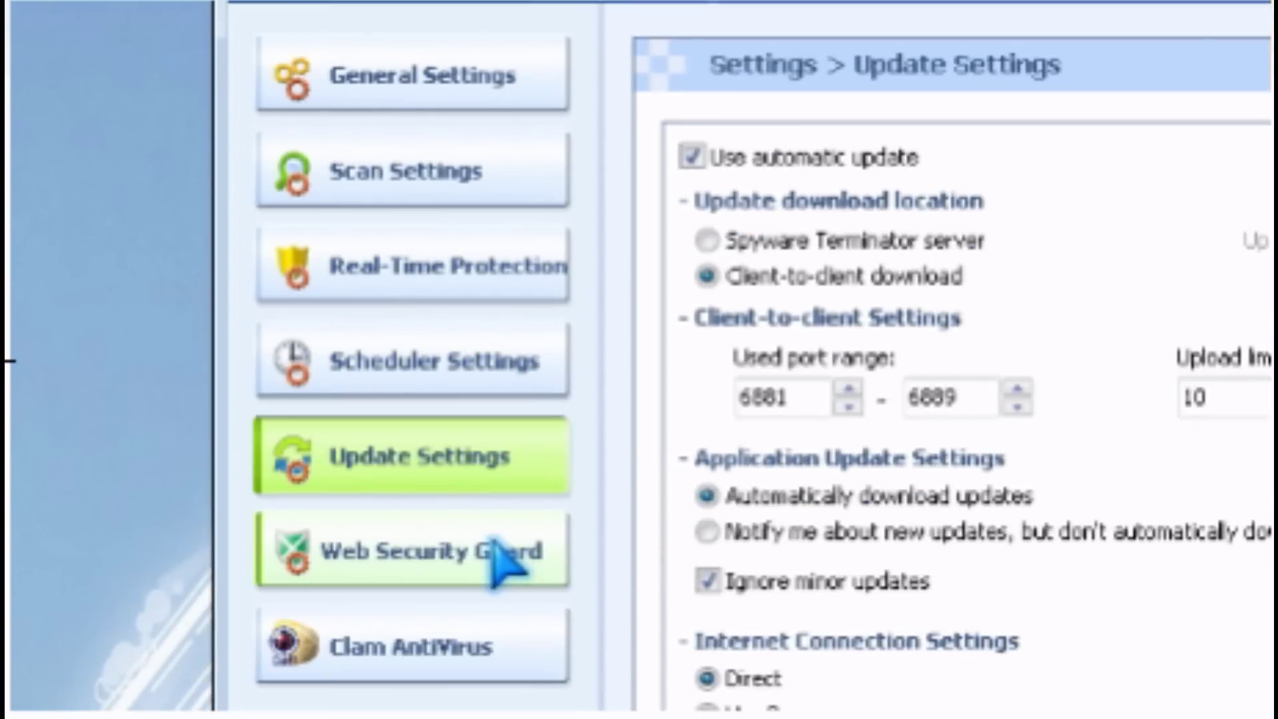
pyautogui.click(496, 545)
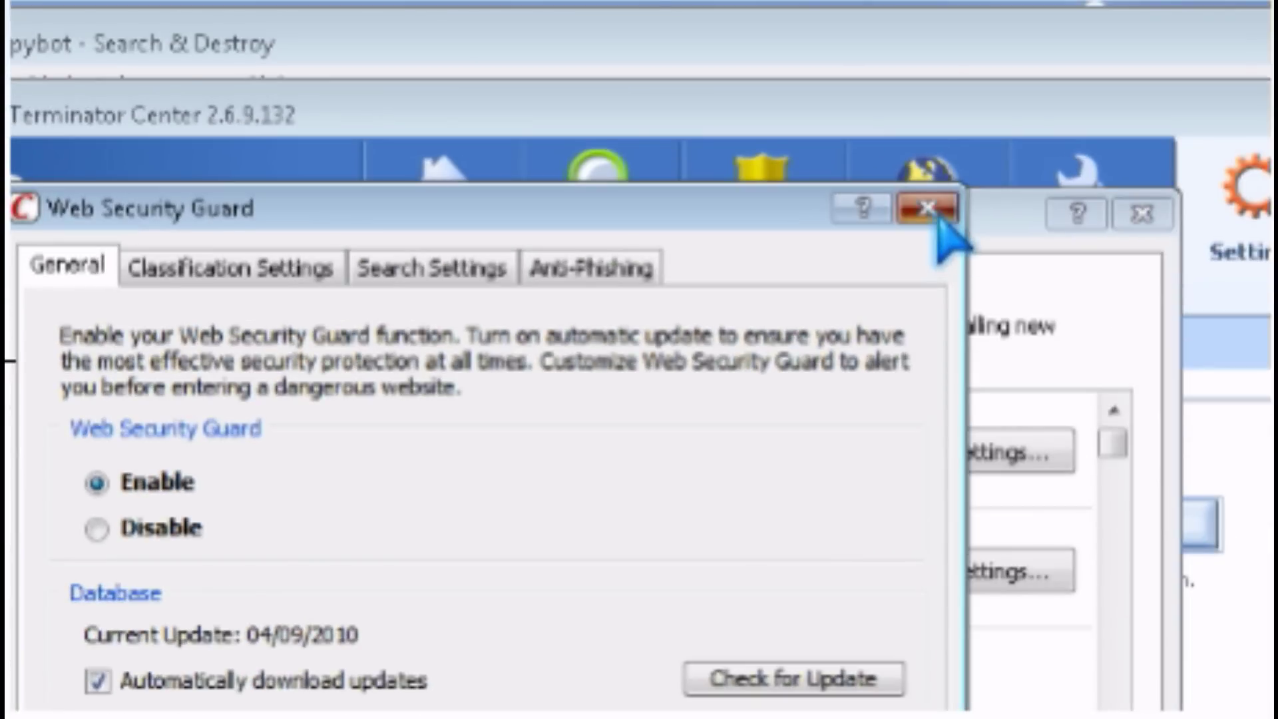
# Close the Web Security Guard dialog and confirm the services settings dialog with OK.
pyautogui.click(937, 218)
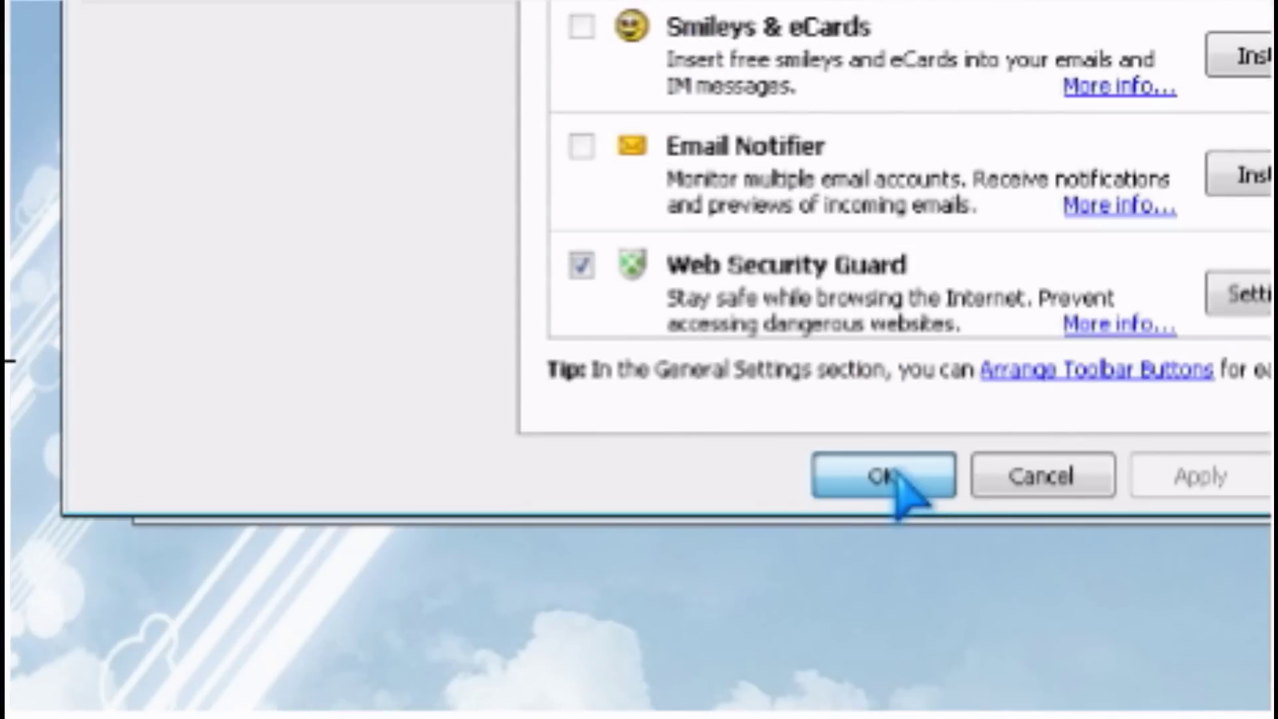
pyautogui.click(888, 475)
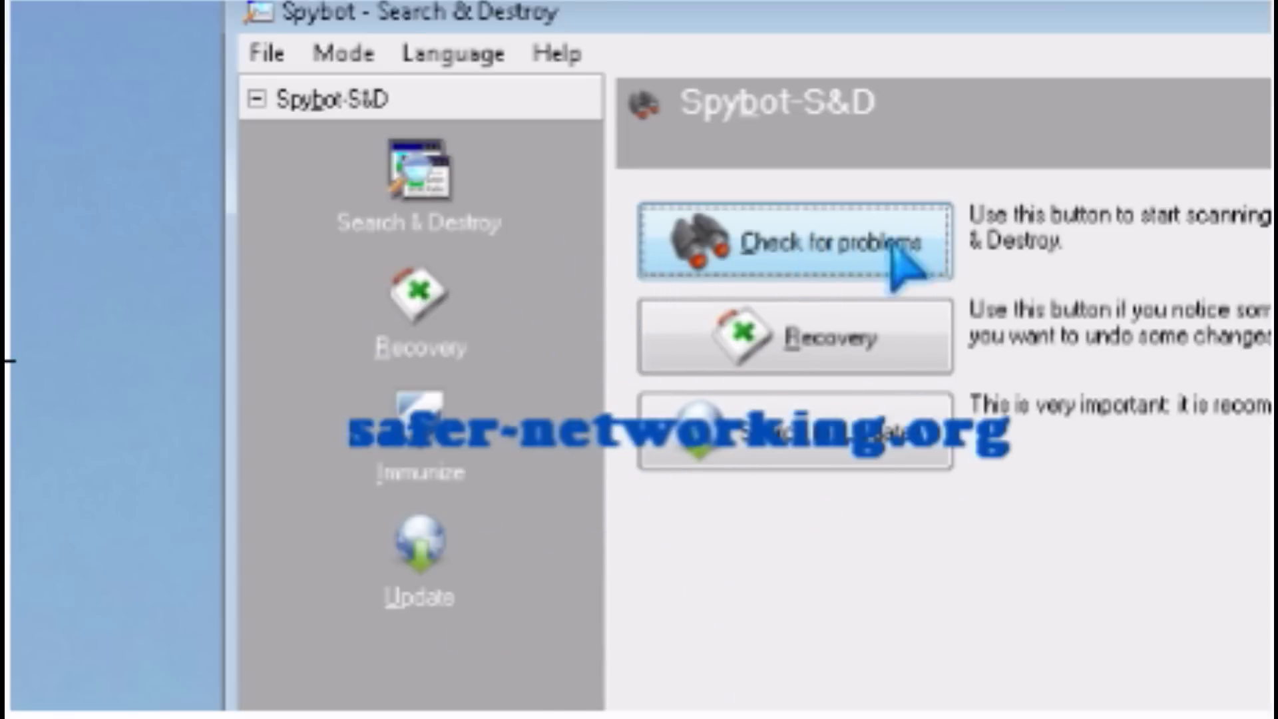
# Review the Recovery backups, Immunize page, and the general, Directories and Scheduler settings.
pyautogui.click(479, 329)
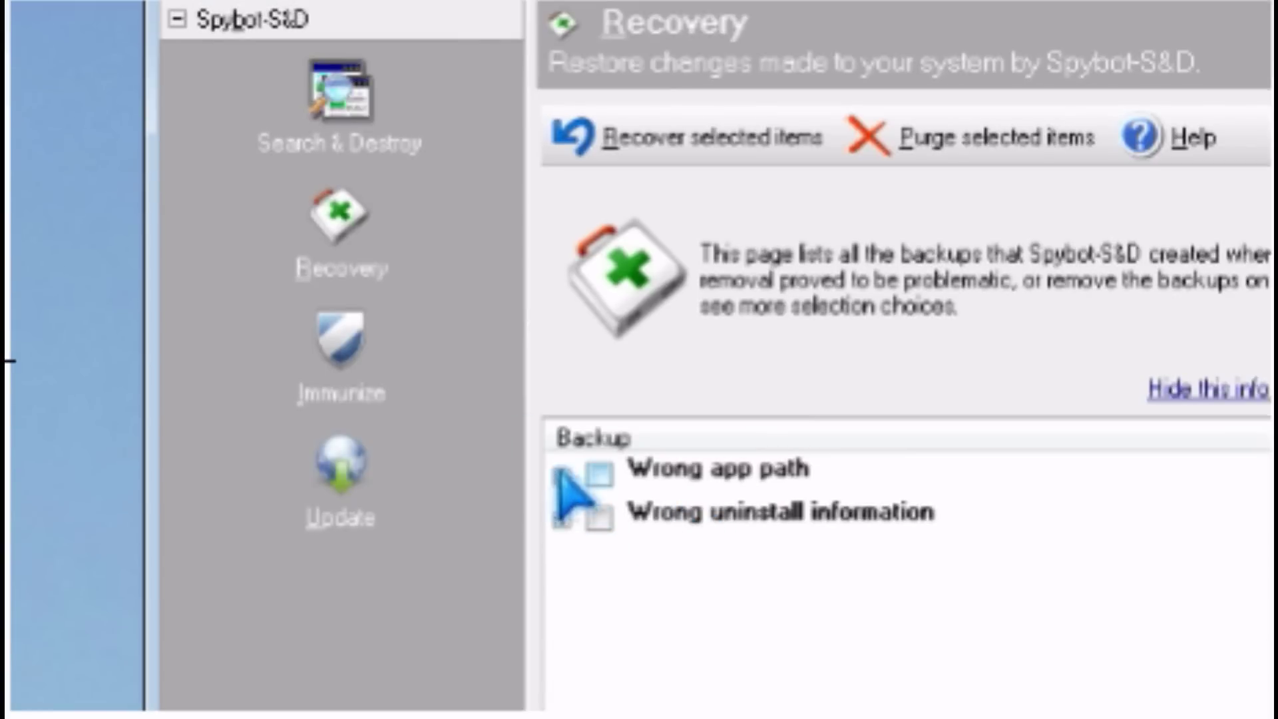
pyautogui.click(358, 353)
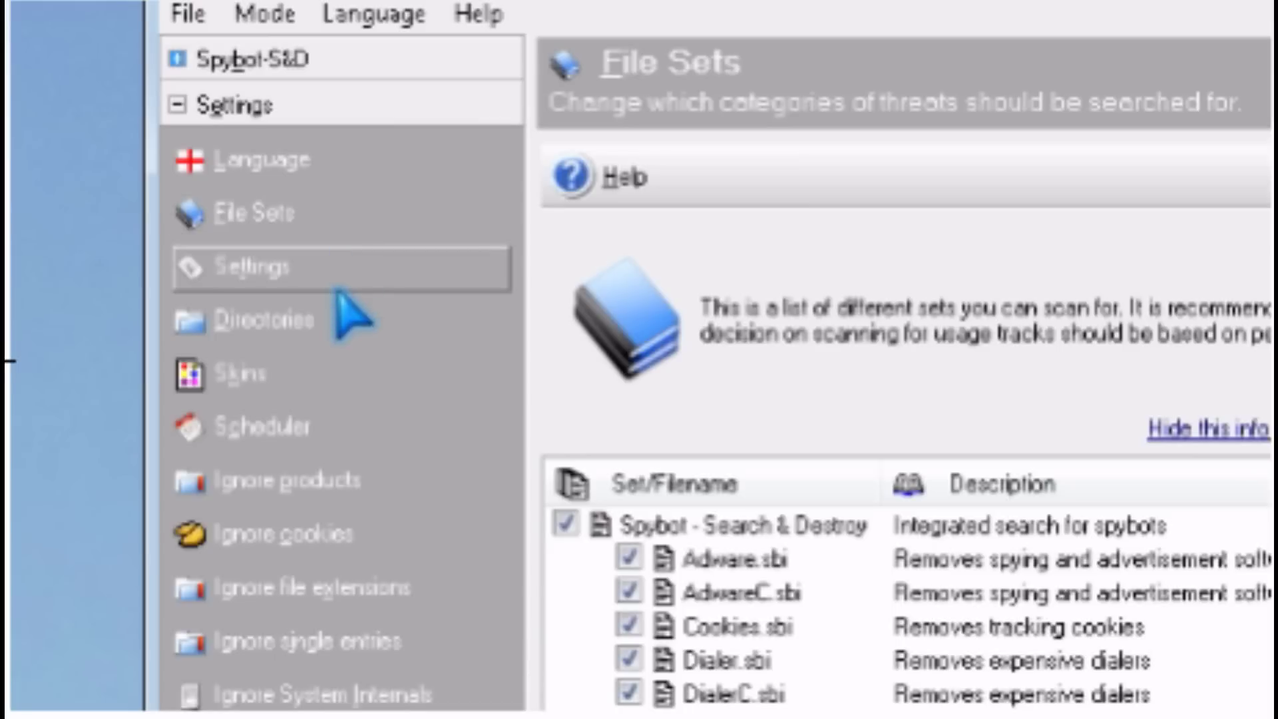
pyautogui.click(336, 280)
pyautogui.click(338, 318)
pyautogui.click(356, 428)
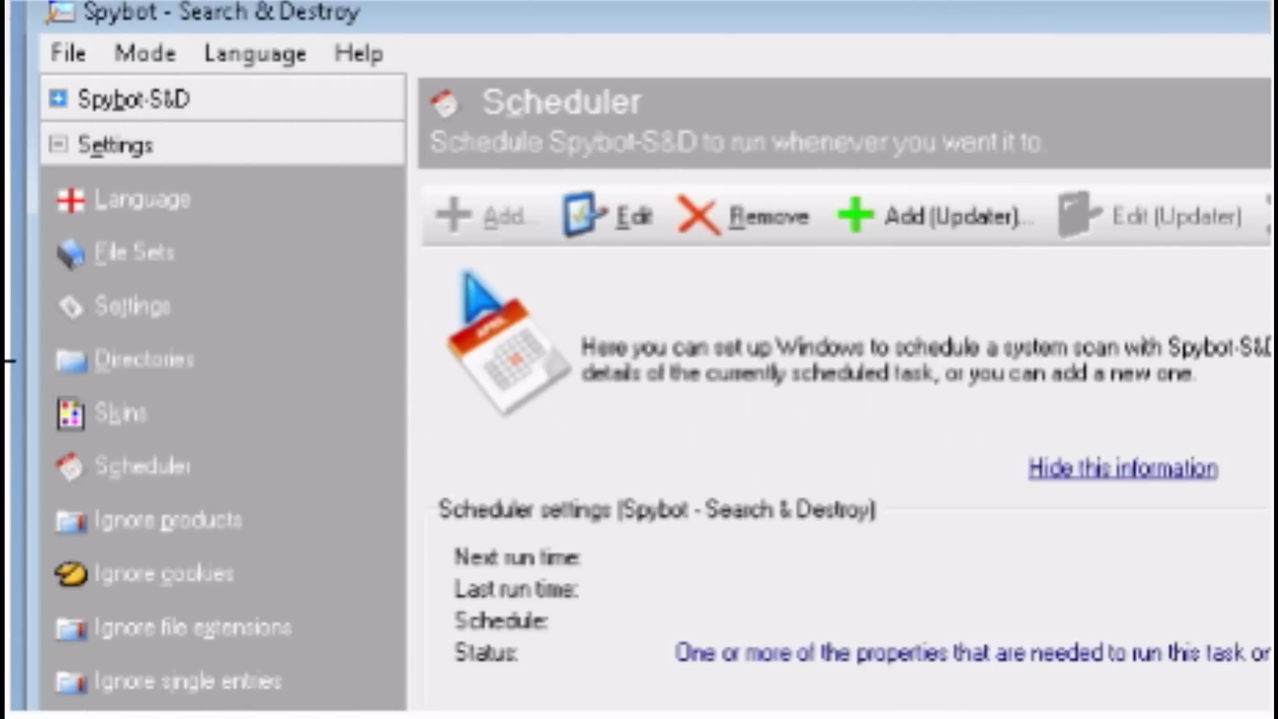
# Browse the ignore lists for cookies, file extensions, single entries and System Internals, then expand Tools.
pyautogui.click(230, 575)
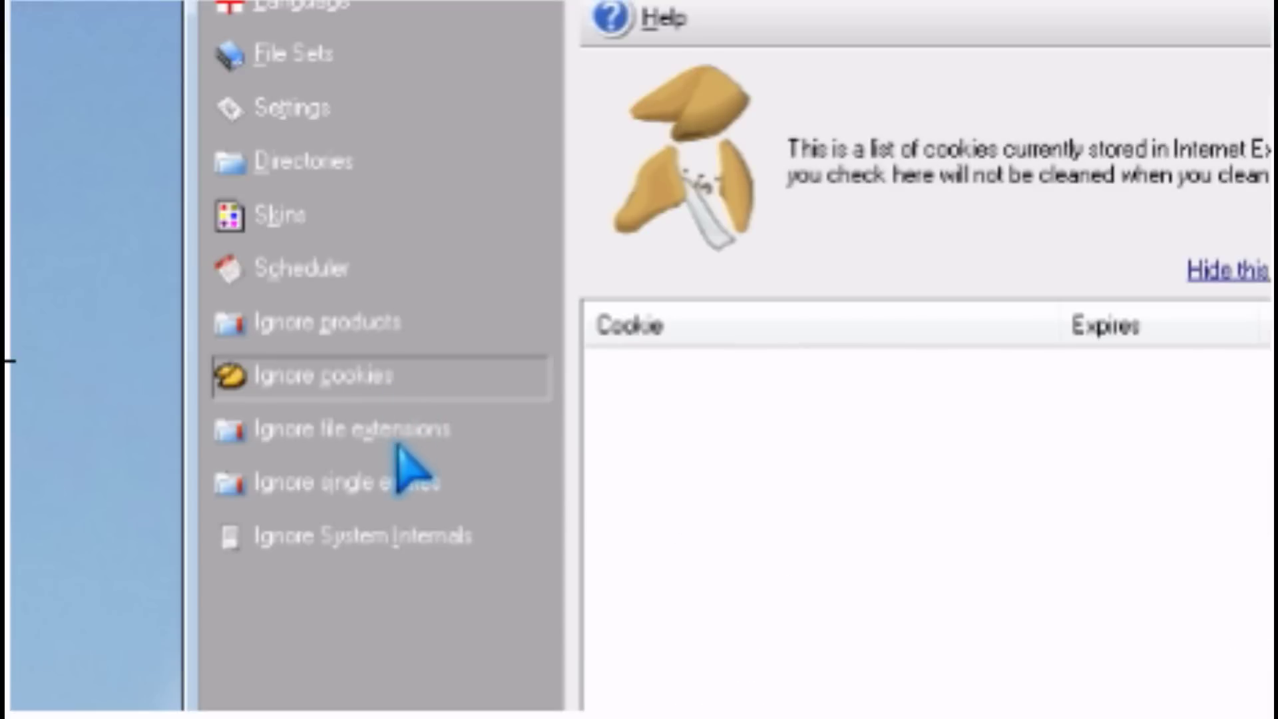
pyautogui.click(402, 438)
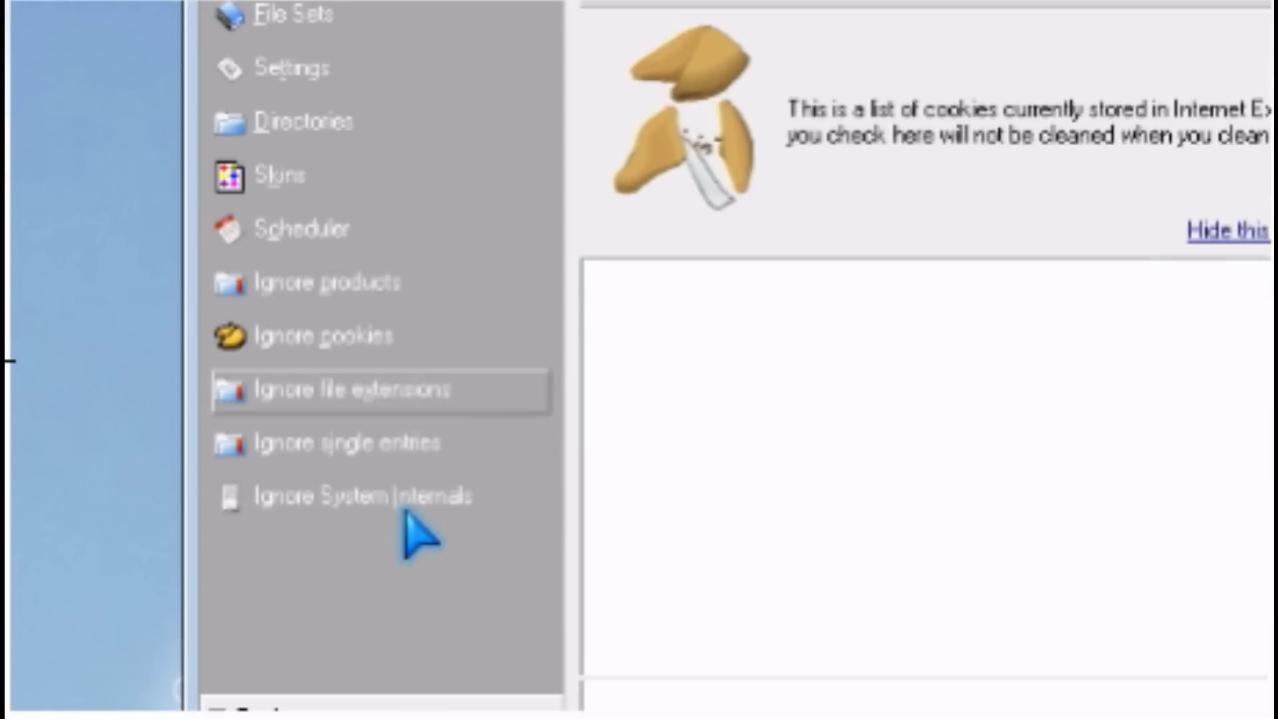
pyautogui.click(399, 485)
pyautogui.click(389, 533)
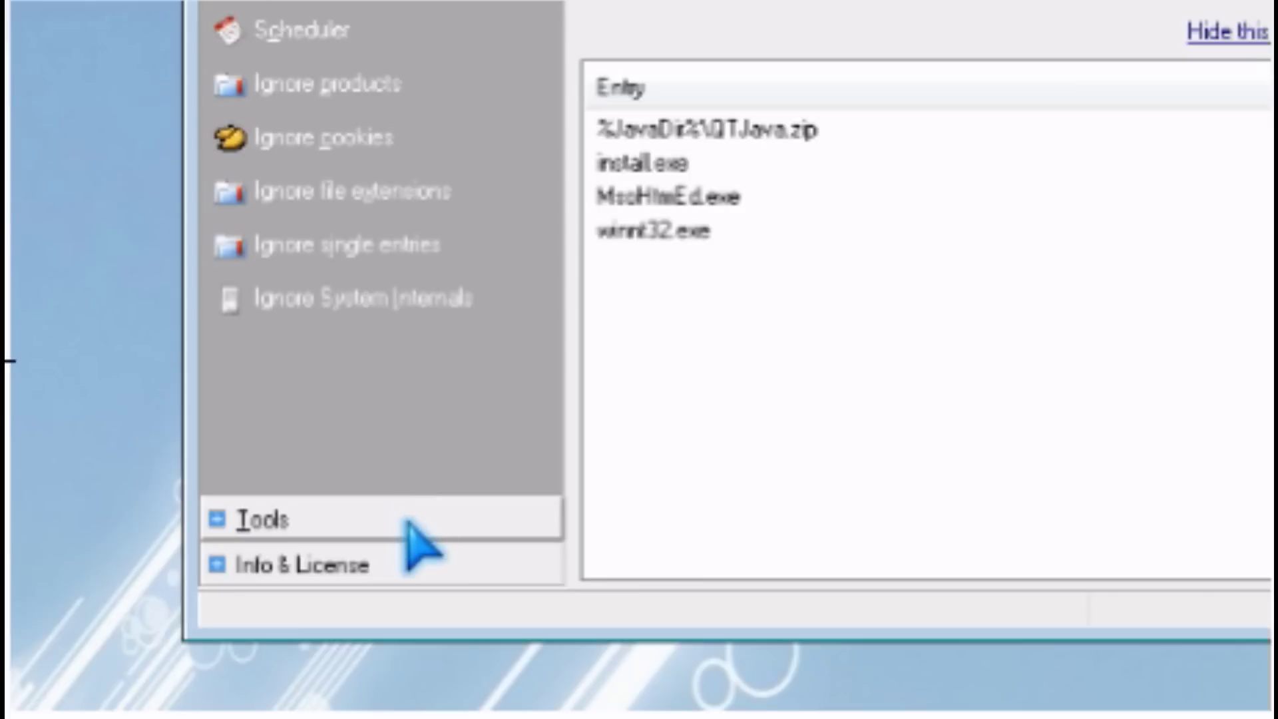
pyautogui.click(408, 526)
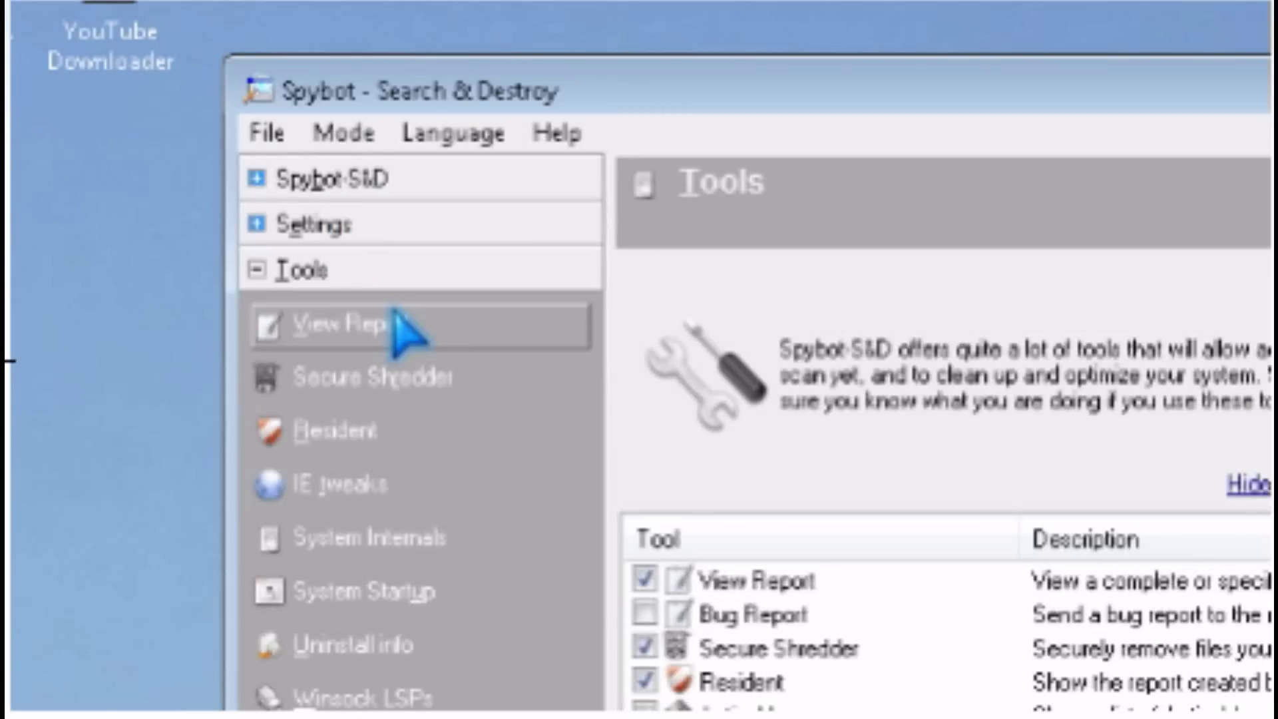
# Generate the full system report in View Report, then launch the Secure Shredder window.
pyautogui.click(400, 330)
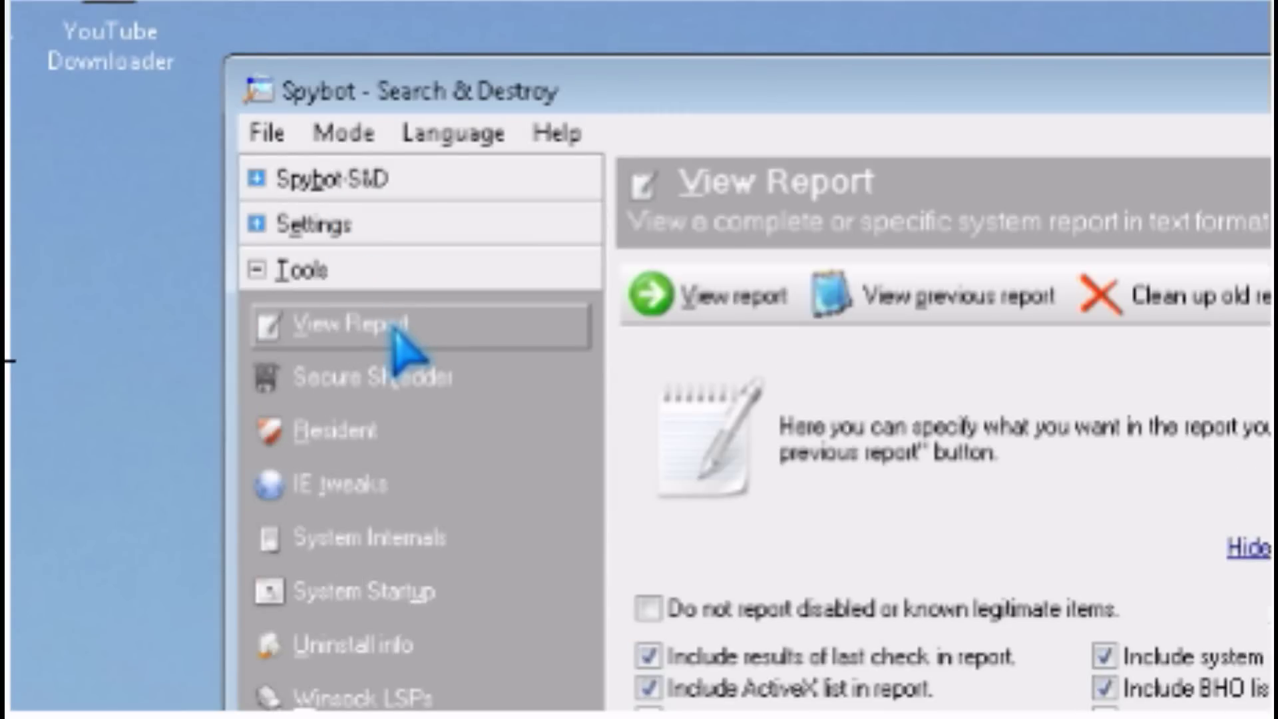
pyautogui.click(742, 297)
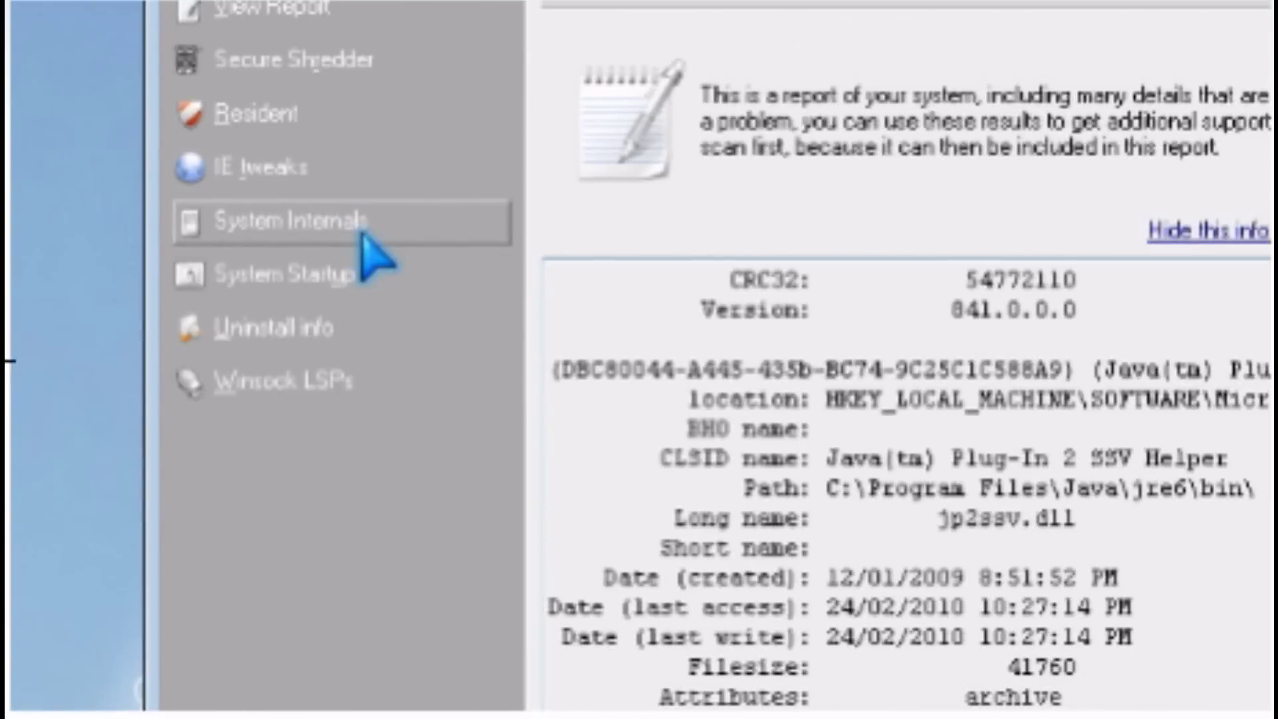
pyautogui.click(330, 69)
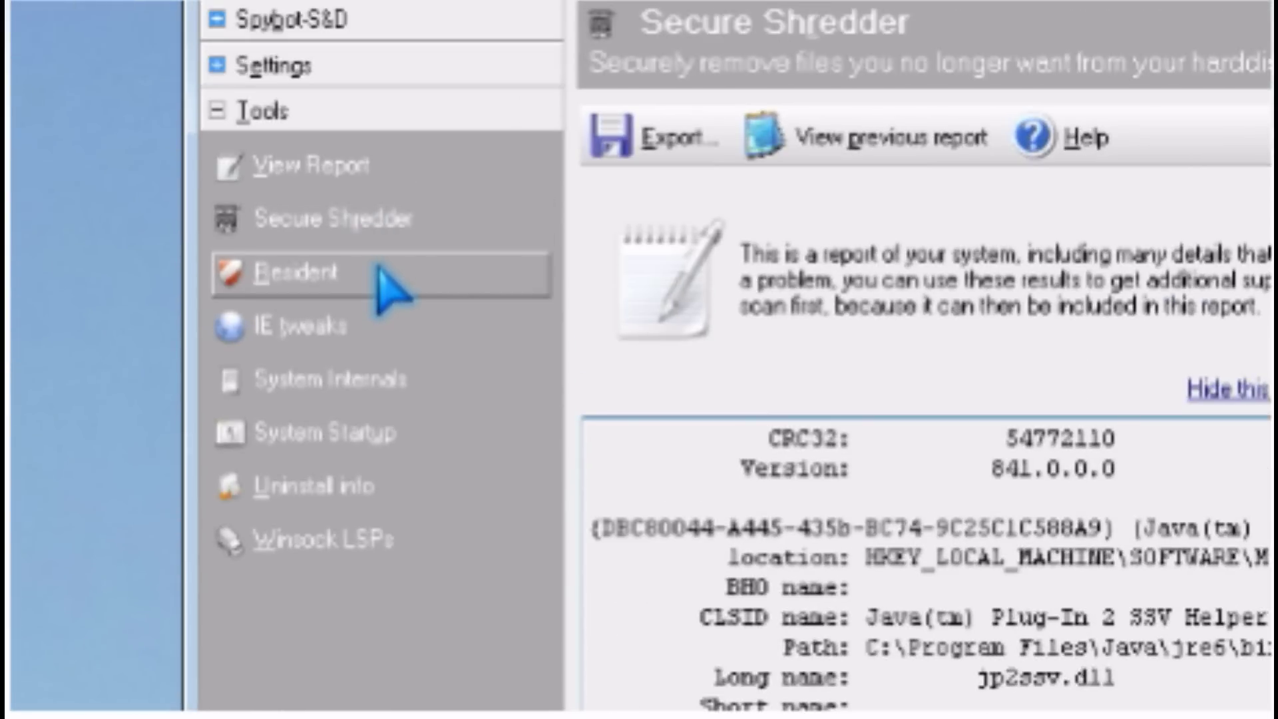
pyautogui.click(407, 234)
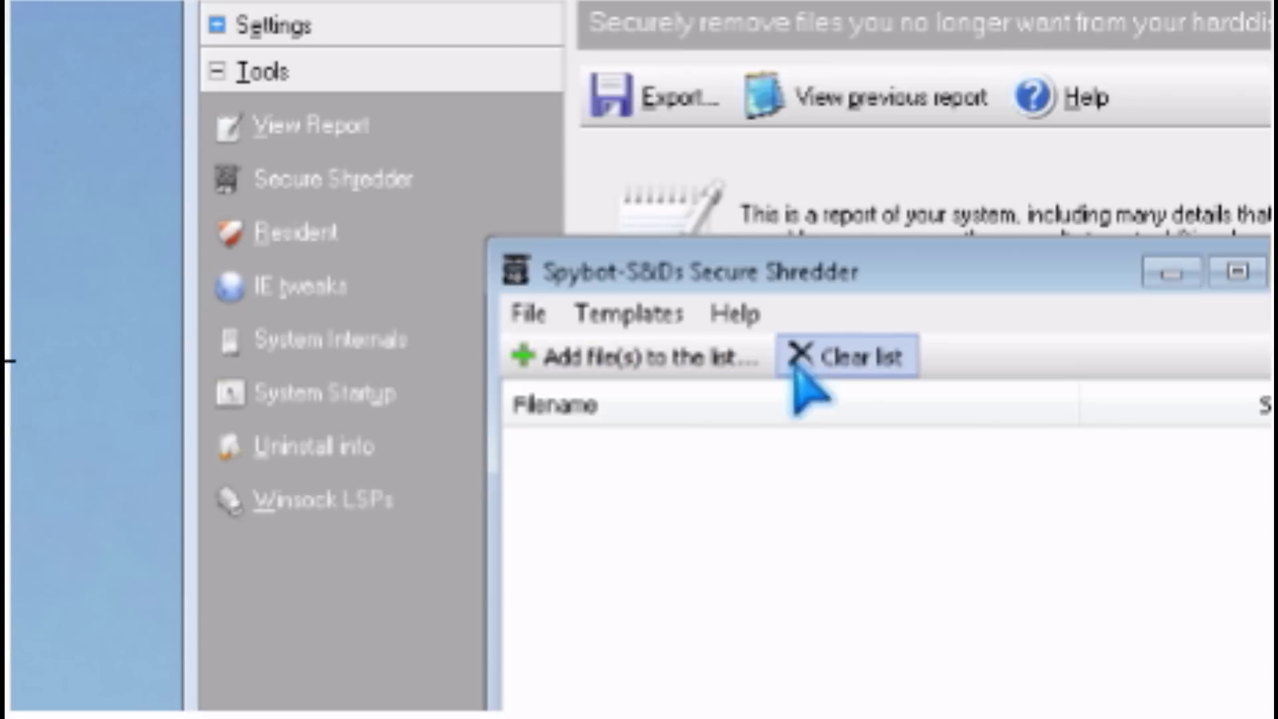
# Shred a YouTube Downloader file with 8 passes and close Secure Shredder.
pyautogui.click(599, 372)
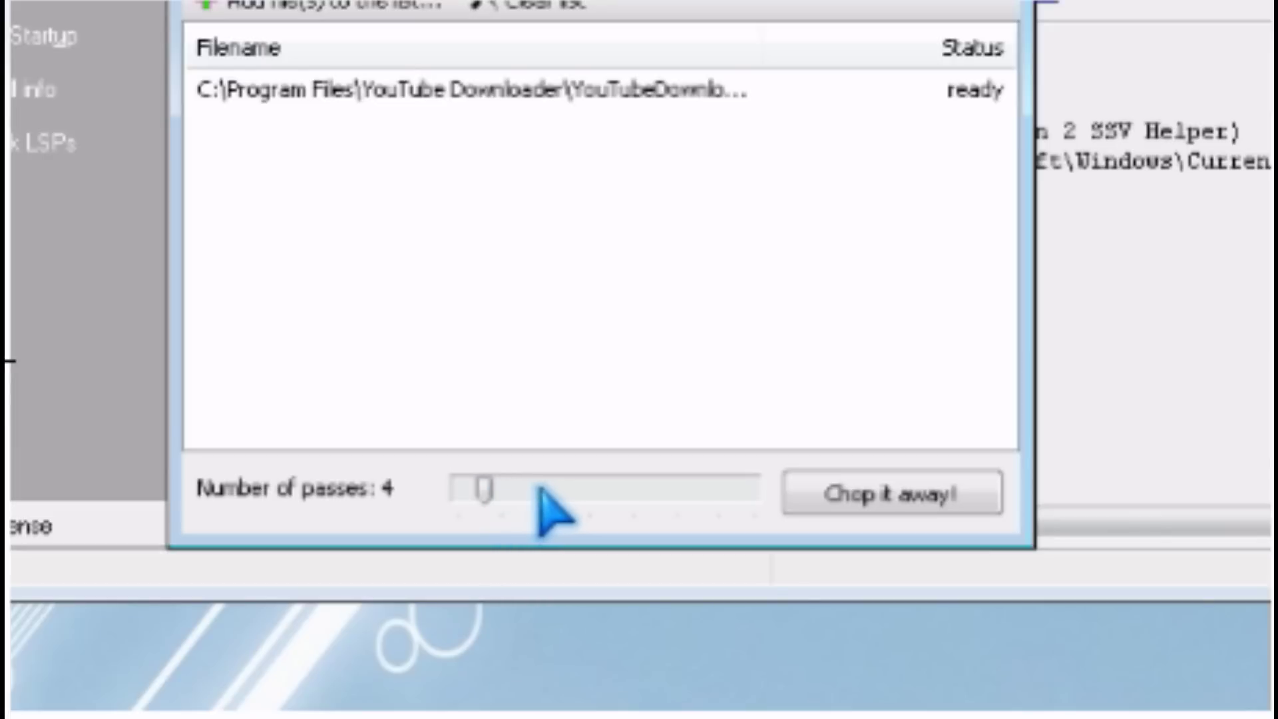
pyautogui.moveTo(484, 486); pyautogui.dragTo(517, 485)
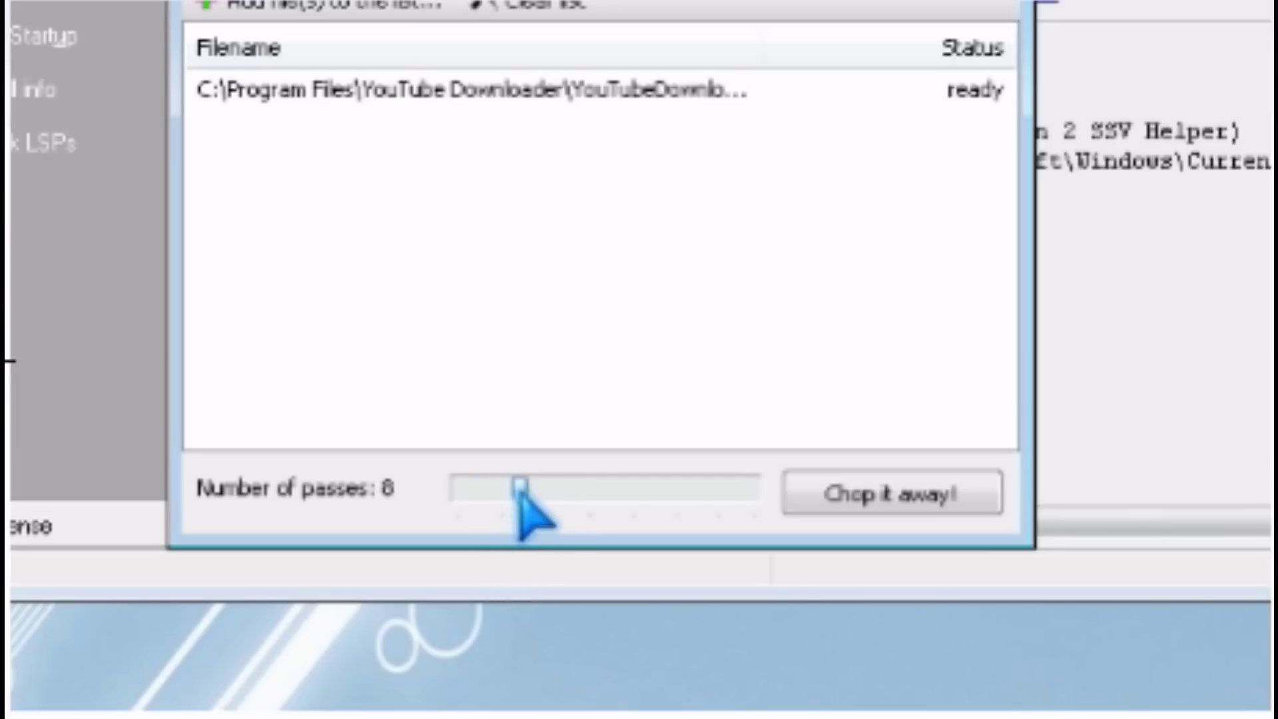
pyautogui.click(872, 496)
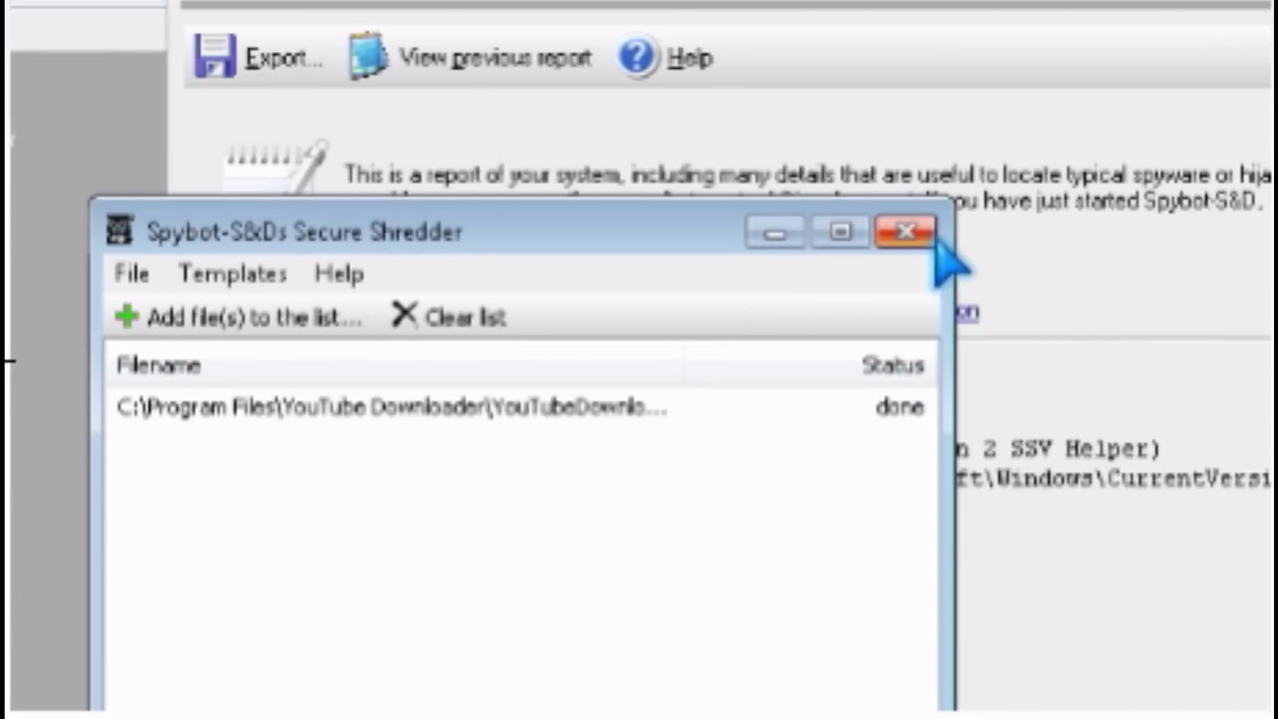
pyautogui.click(932, 241)
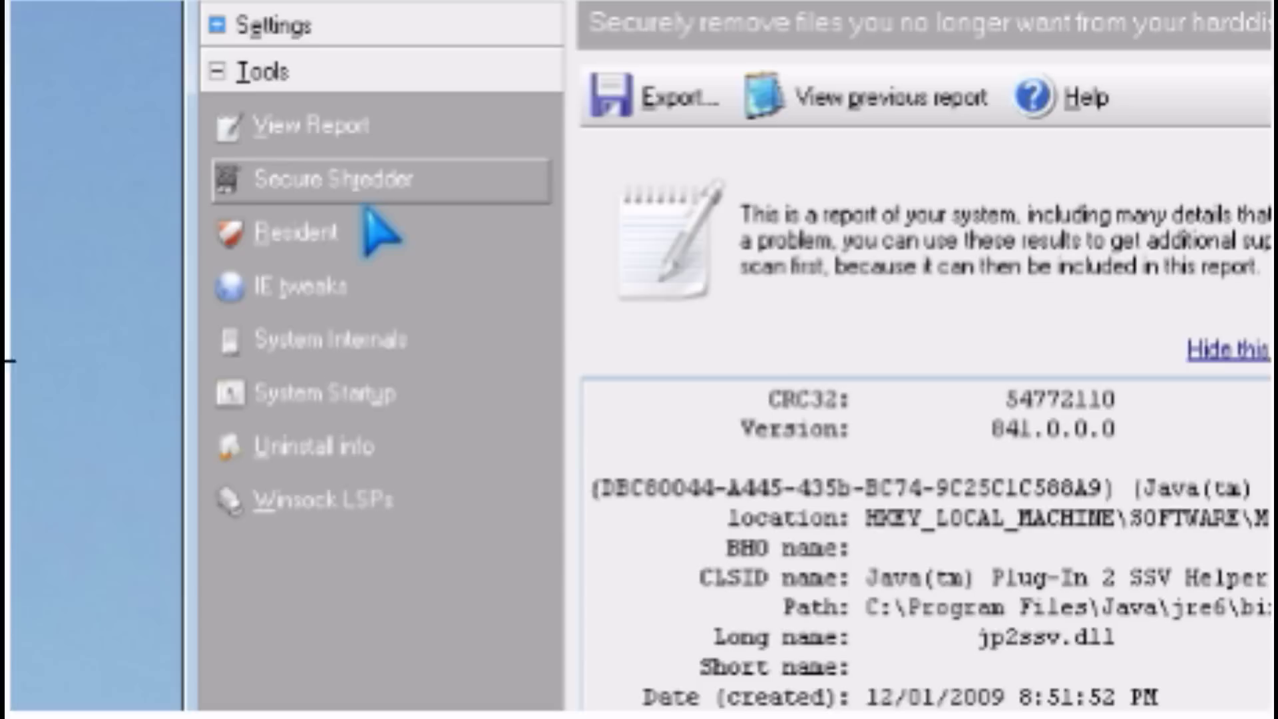
# Browse Resident, IE tweaks and System Internals tools, scrolling through the startup and uninstall lists.
pyautogui.click(363, 243)
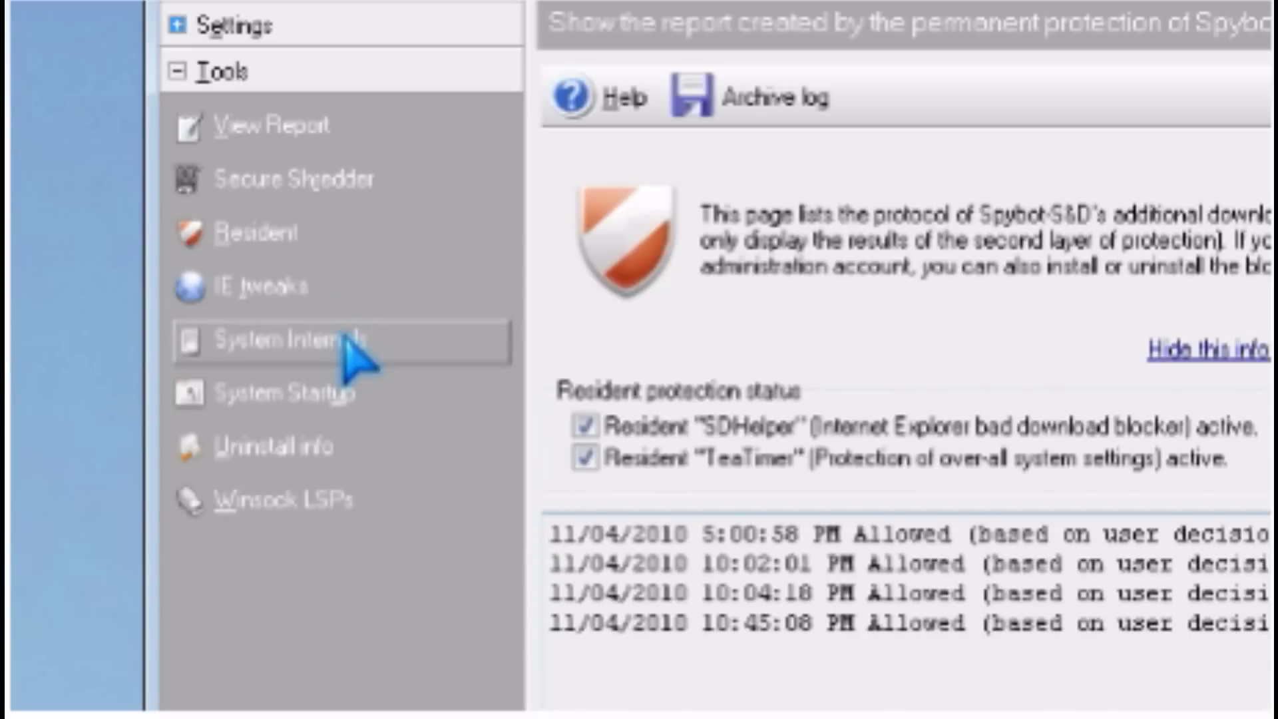
pyautogui.click(334, 303)
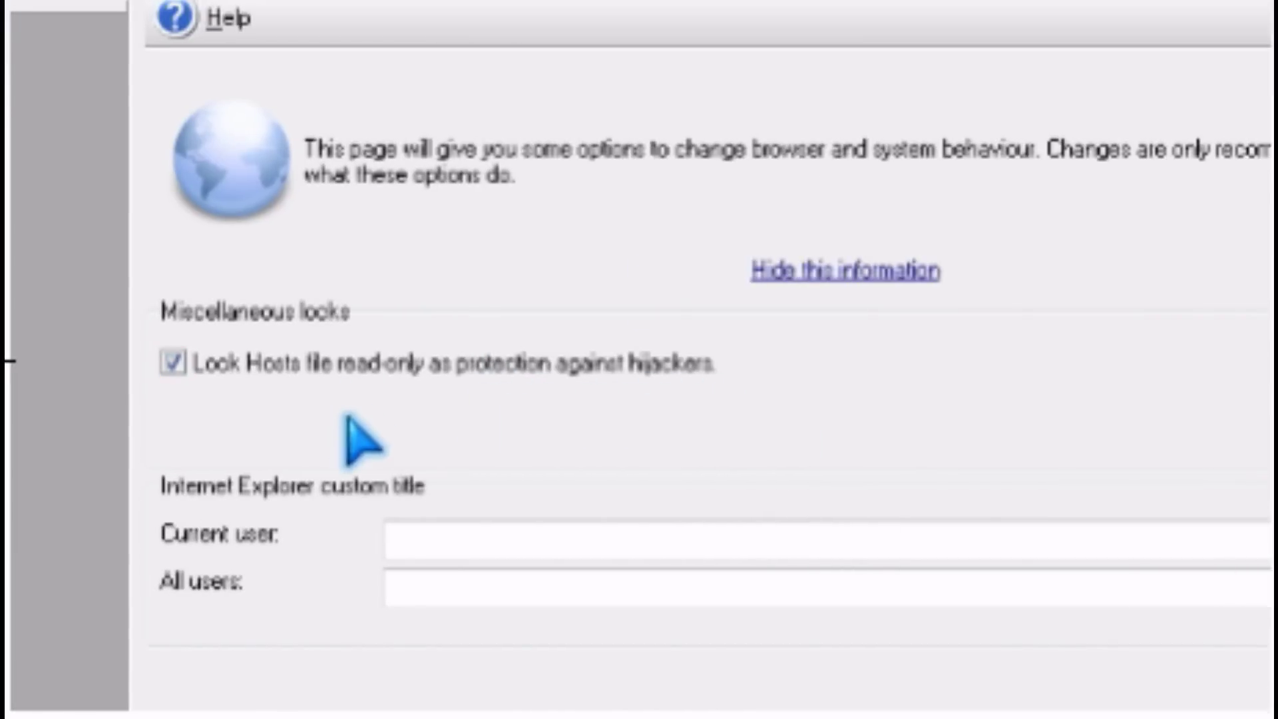
pyautogui.click(363, 266)
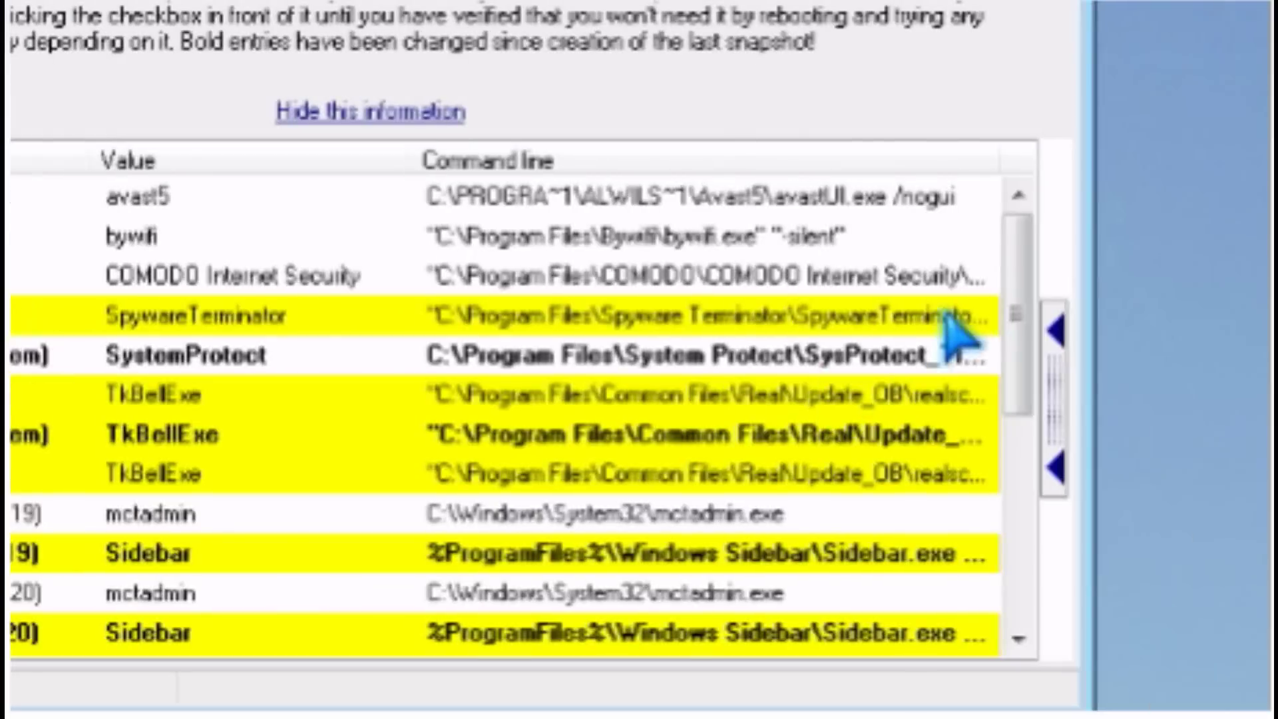
pyautogui.moveTo(1016, 340); pyautogui.dragTo(1015, 599)
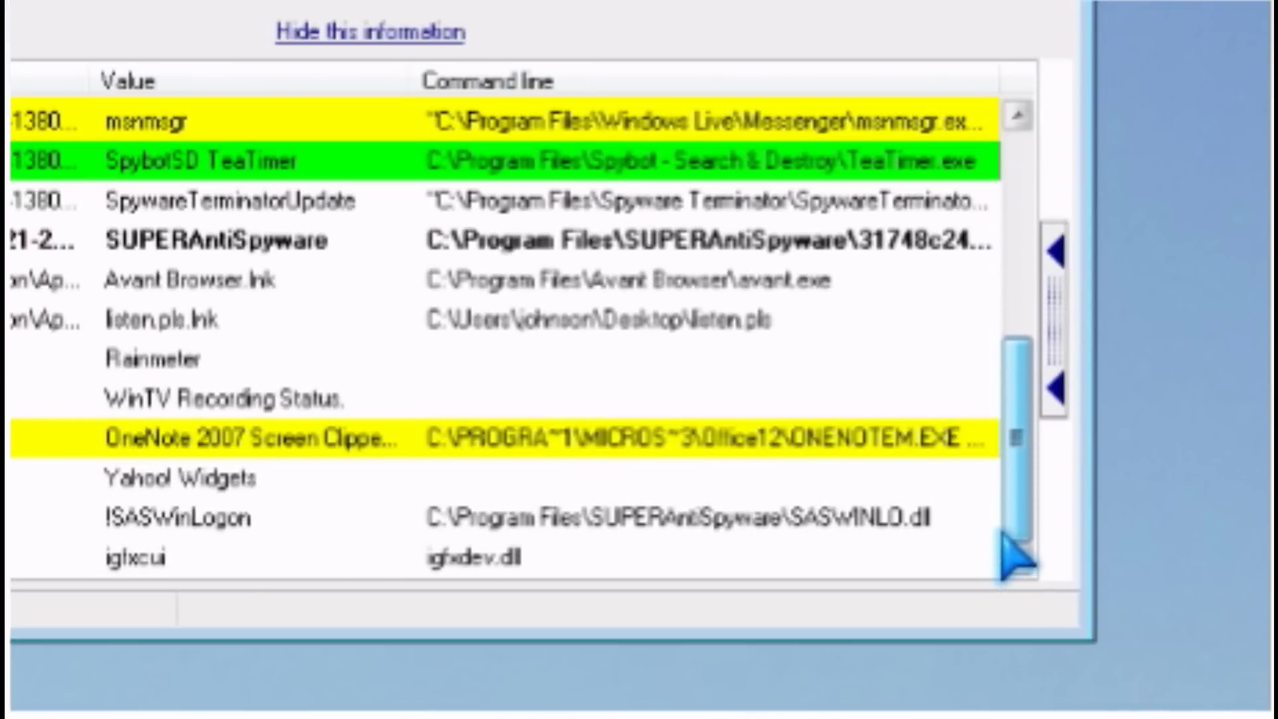
pyautogui.moveTo(1015, 559); pyautogui.dragTo(972, 259)
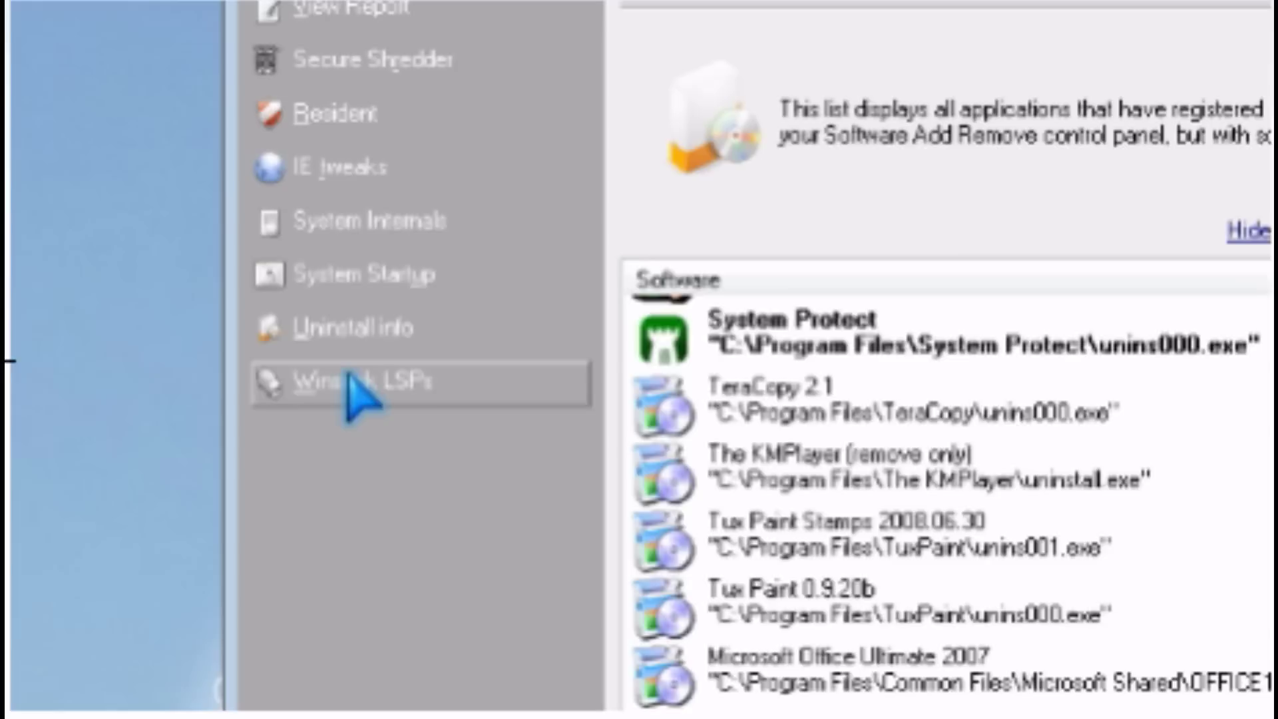
# Open the Winsock LSPs list and select a protocol entry and the first NS Provider.
pyautogui.click(27, 380)
pyautogui.click(496, 398)
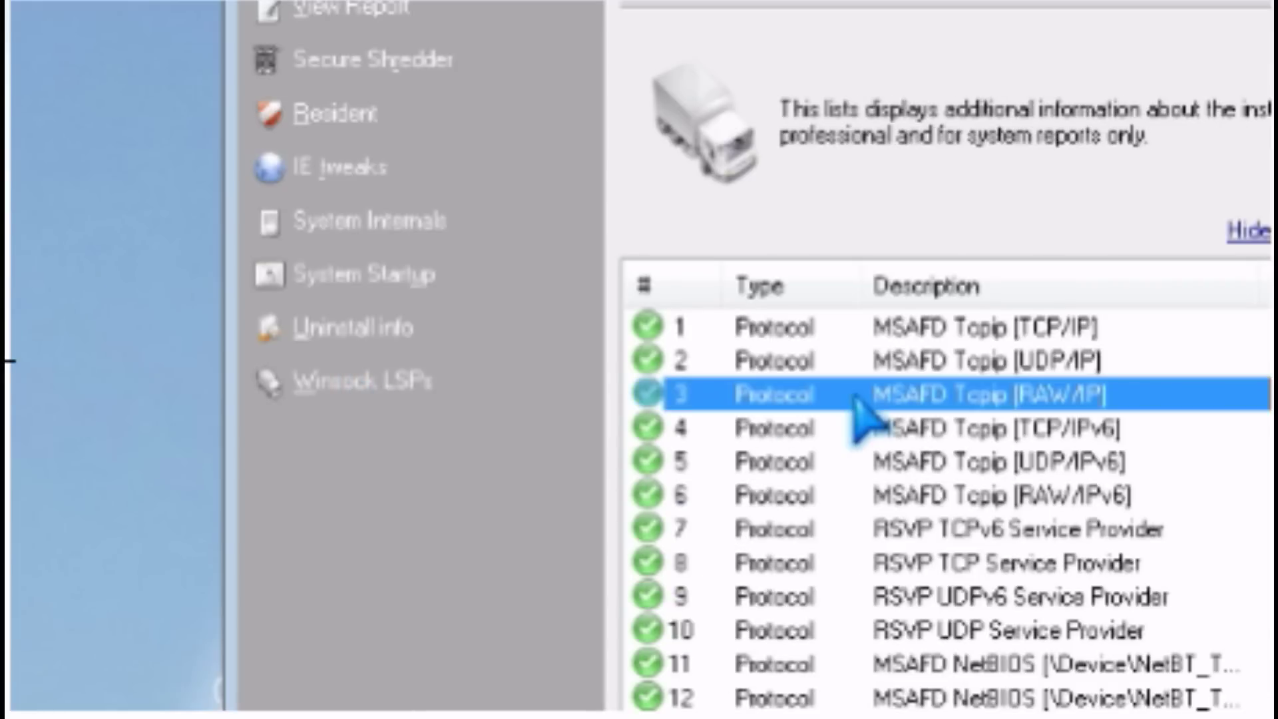
pyautogui.scroll(-9, 862, 416)
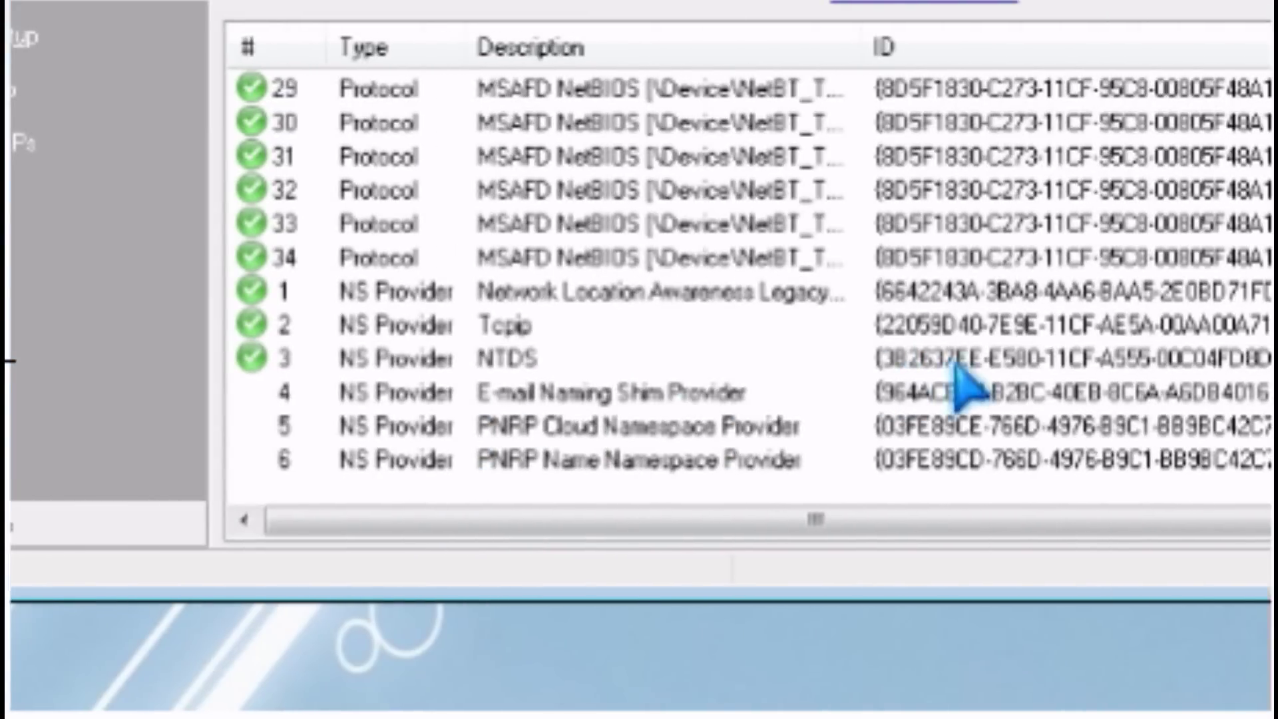
pyautogui.click(894, 300)
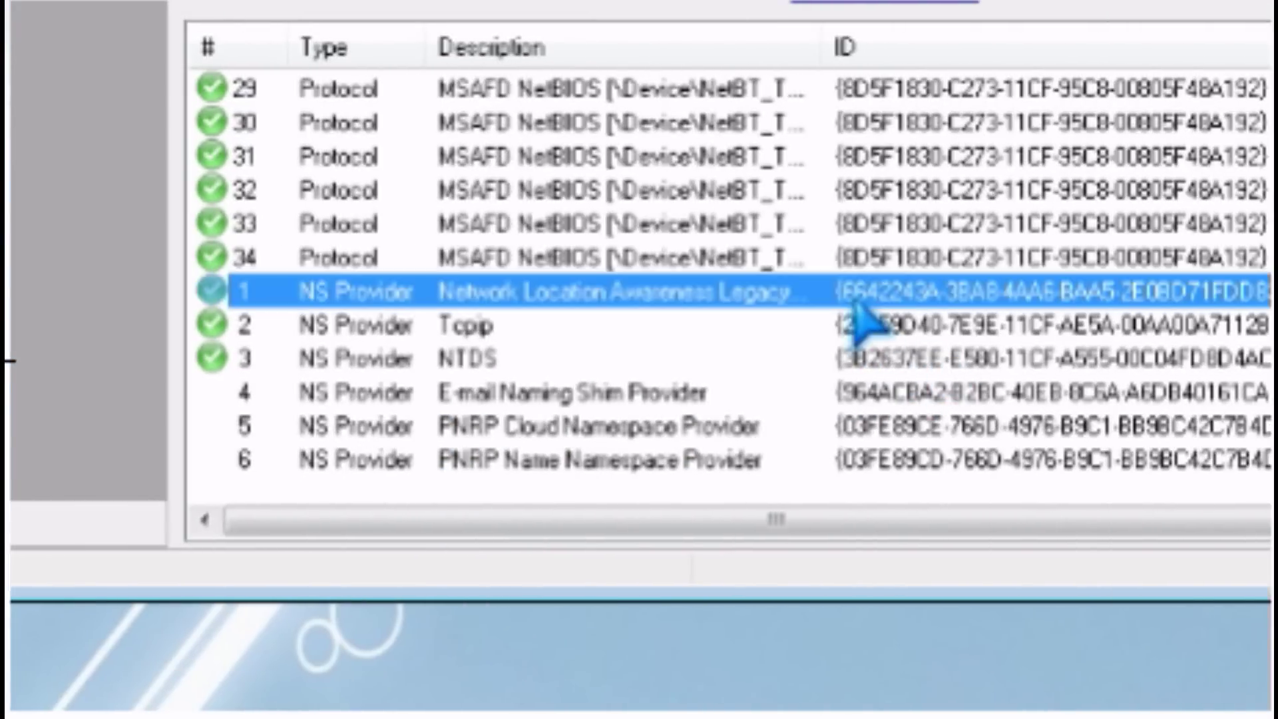